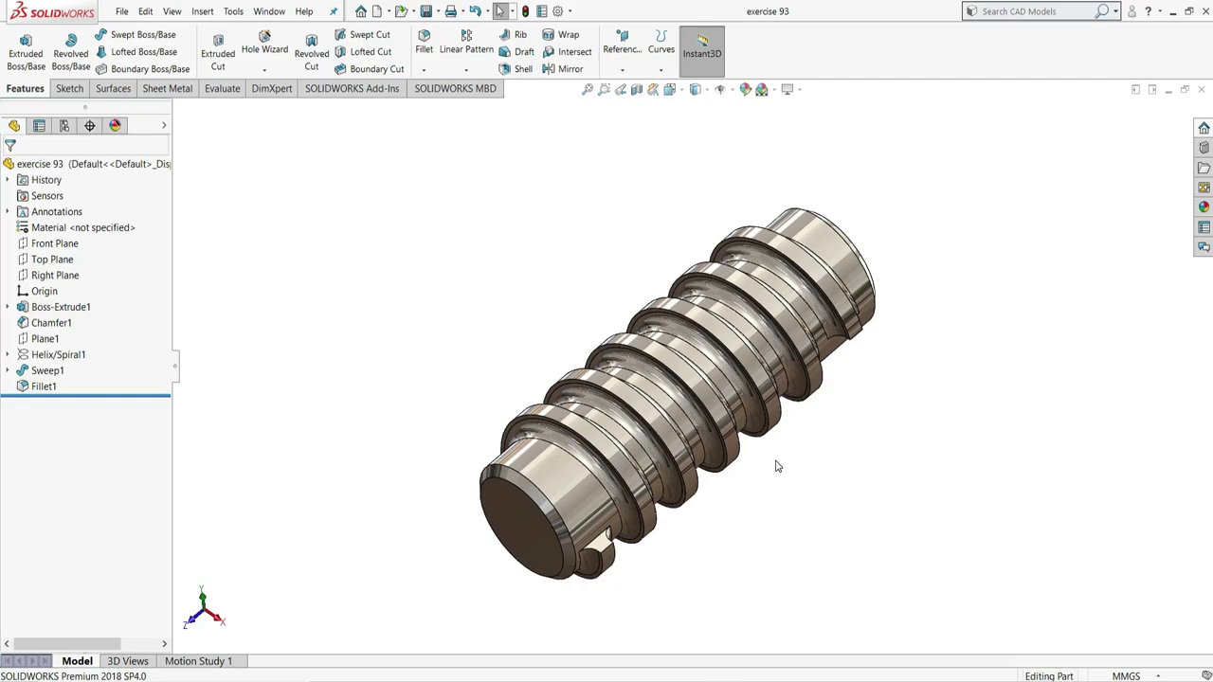
Step: Switch to the Exercise 93.png reference drawing showing the 100 length, Ø30 and 2x45° chamfers
middle_click_drag(776, 451, 716, 519)
key("alt+Tab")
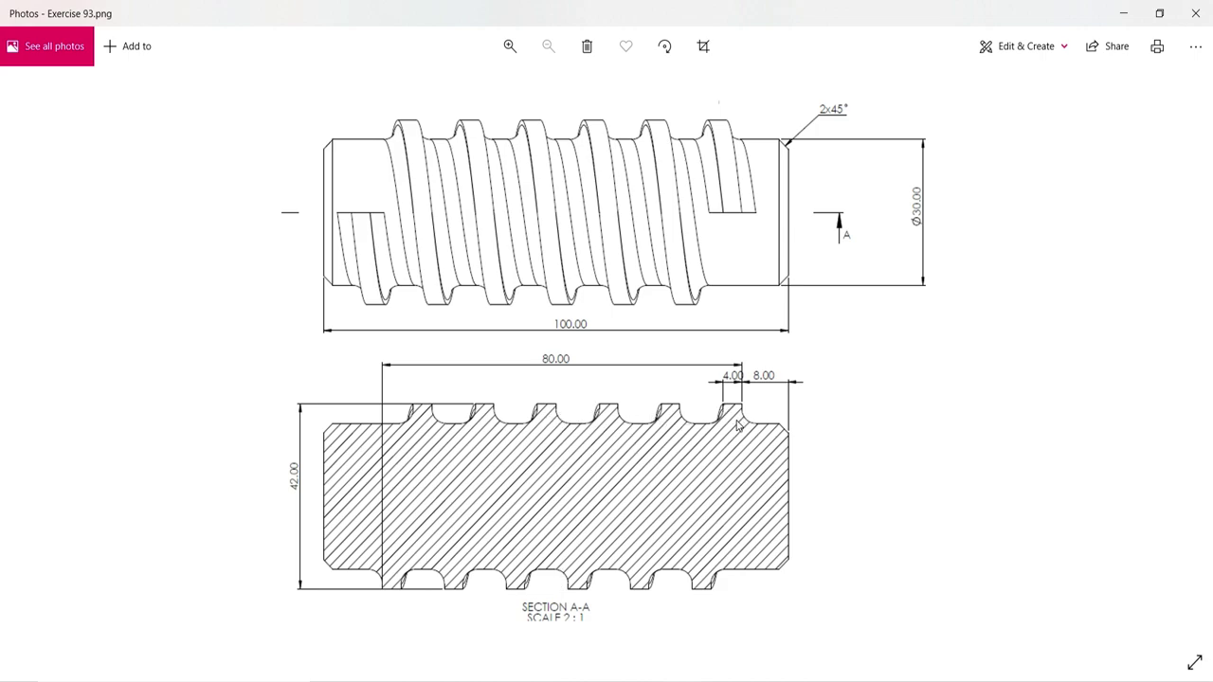
Step: Start a sketch on the Front Plane and draw a circle centred on the origin
key("alt+Tab")
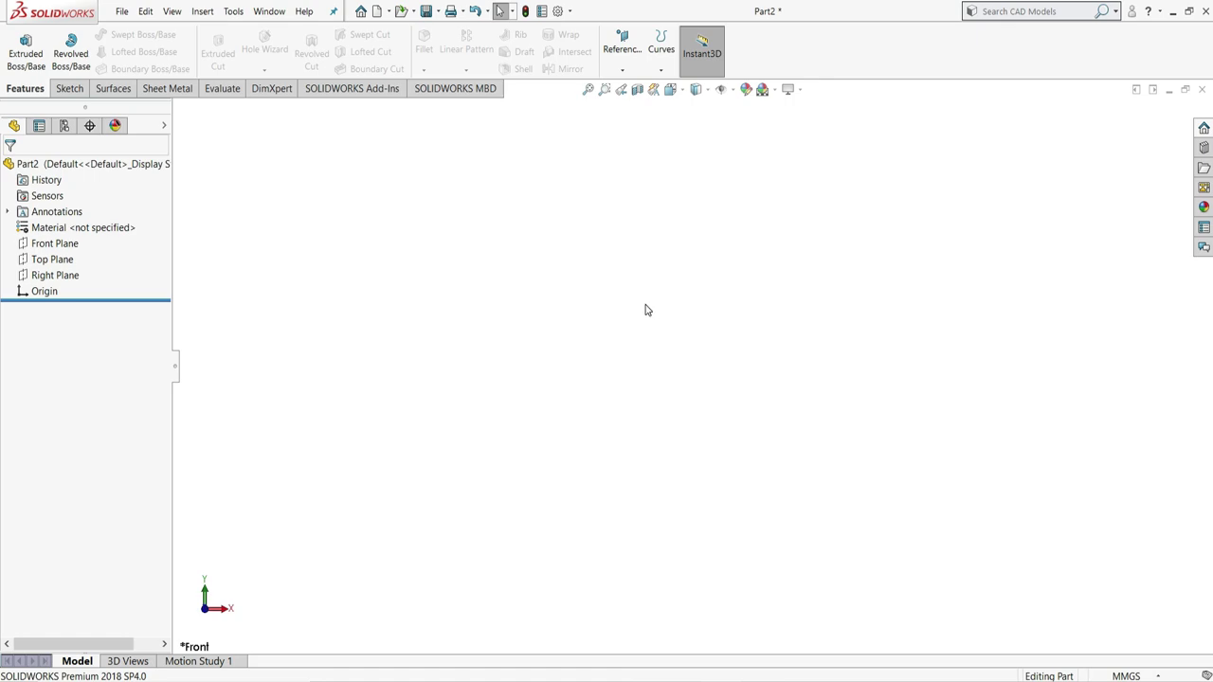
left_click(69, 246)
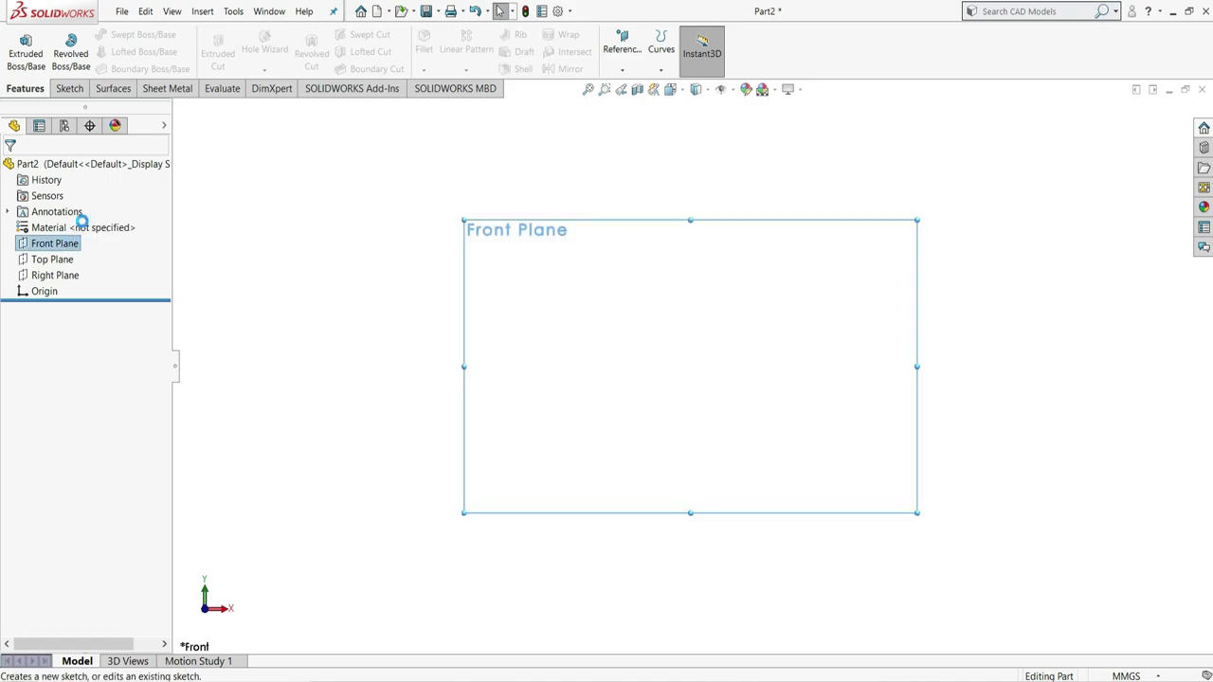
left_click(83, 224)
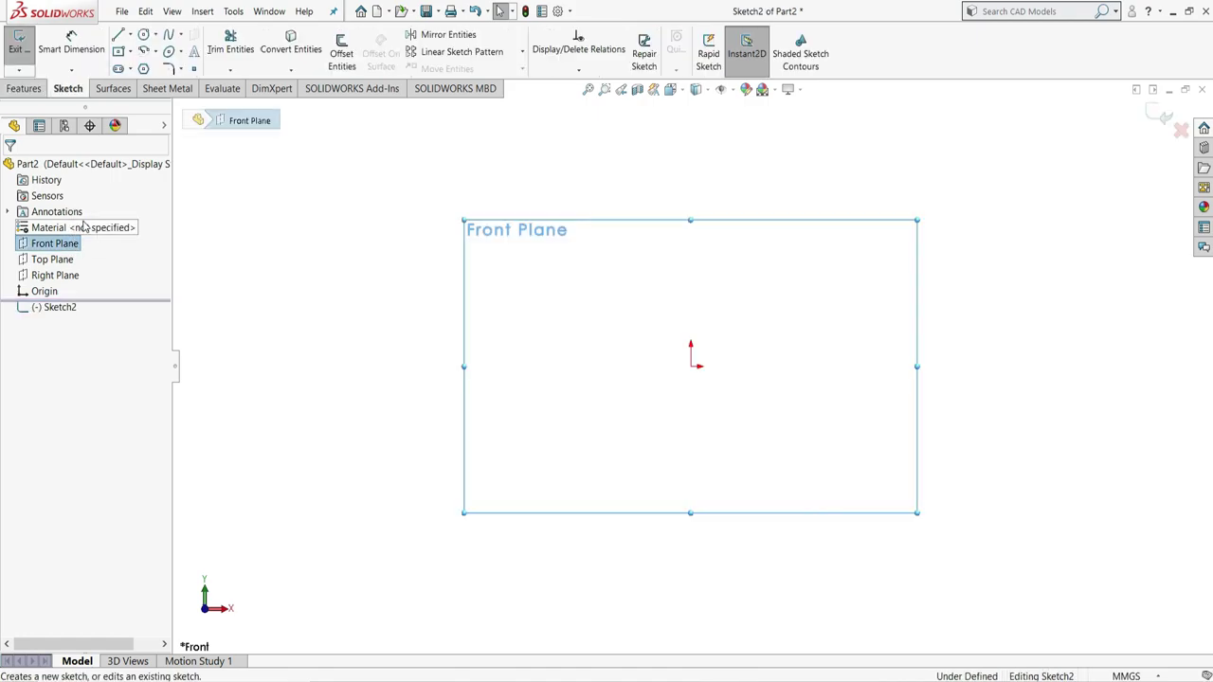
left_click(143, 37)
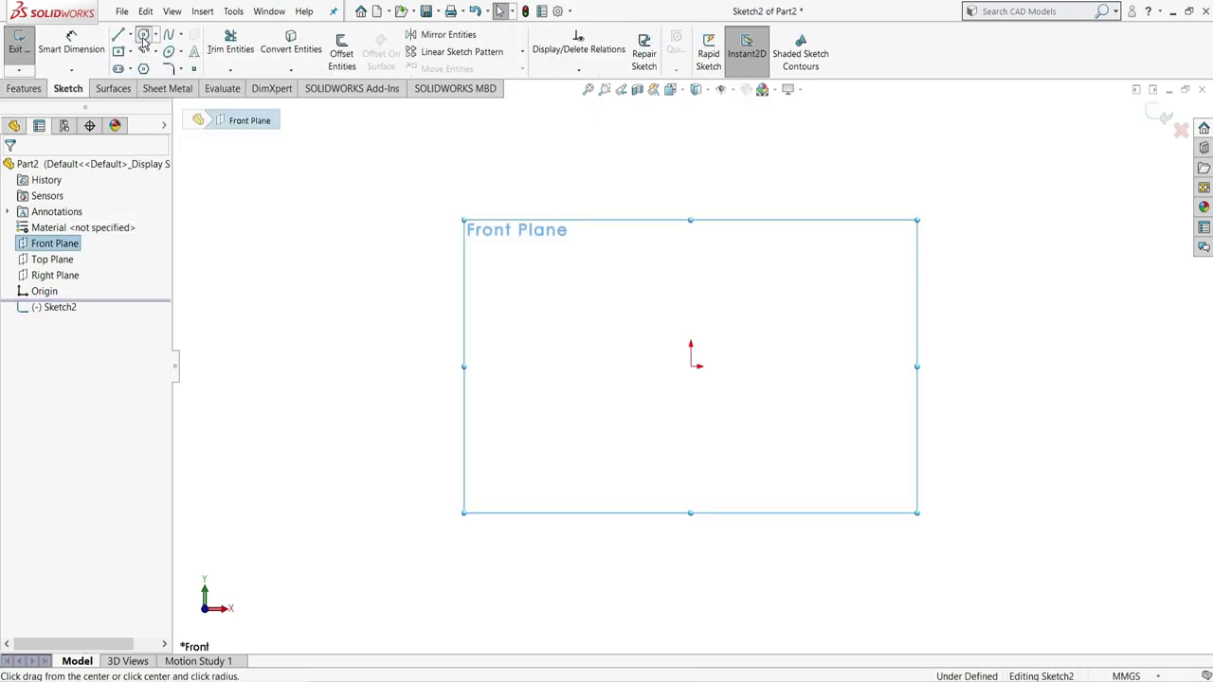
left_click(691, 364)
left_click(813, 312)
right_click(817, 313)
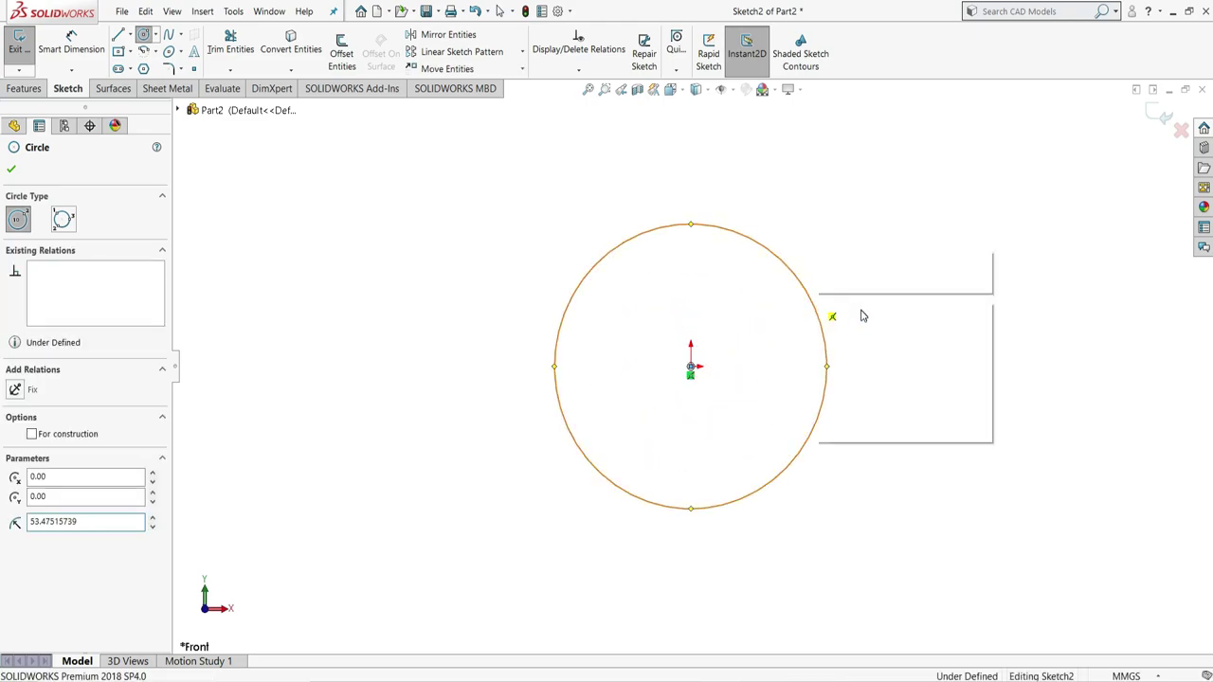
left_click(856, 312)
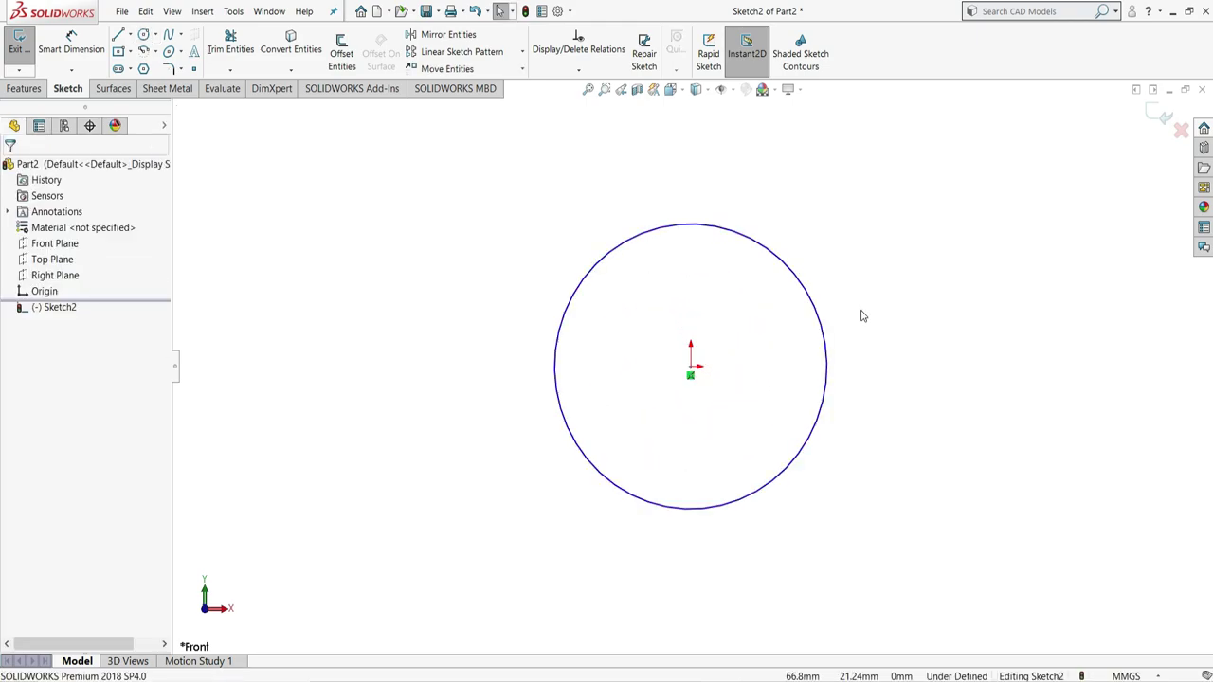
Step: Dimension the circle's diameter to 30 mm and place the Ø30.00 label beside it
left_click(84, 55)
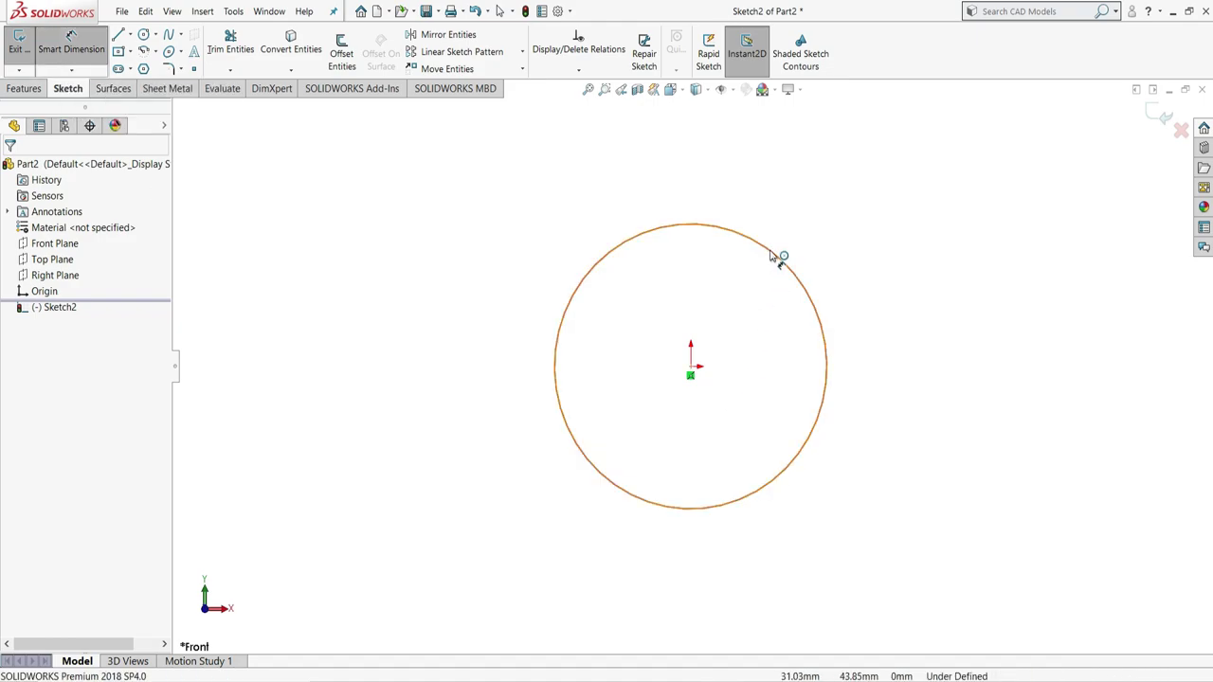
left_click(819, 242)
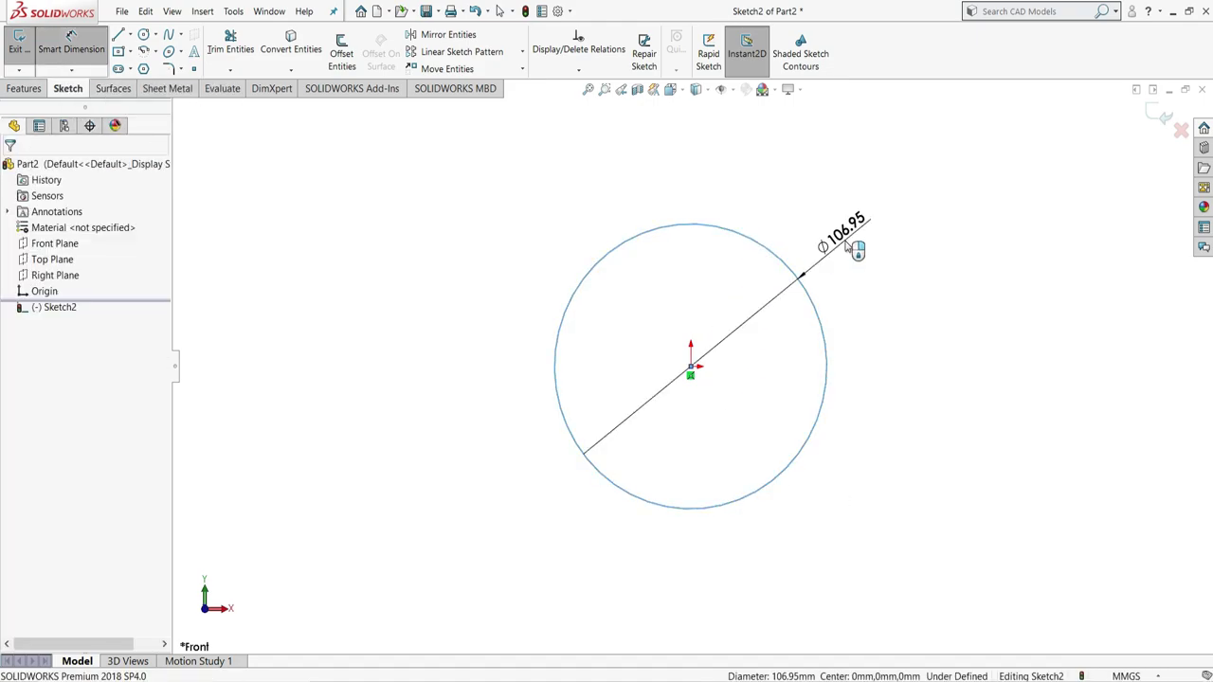
left_click(848, 245)
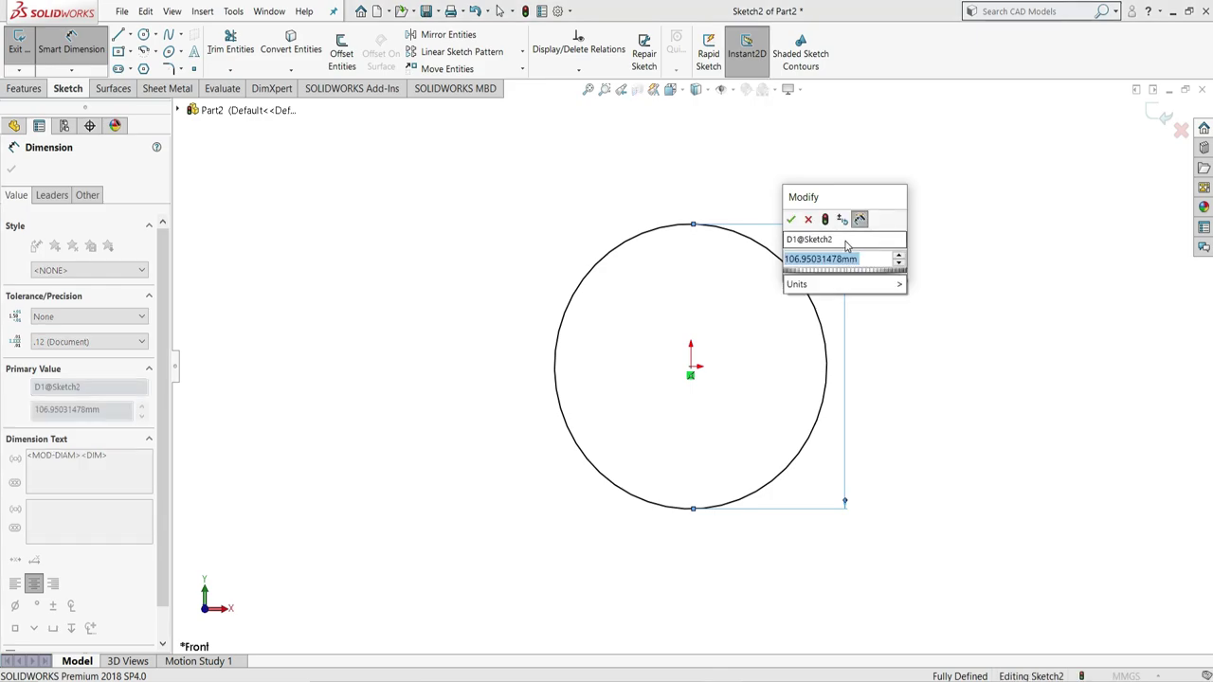
type("30")
left_click(790, 219)
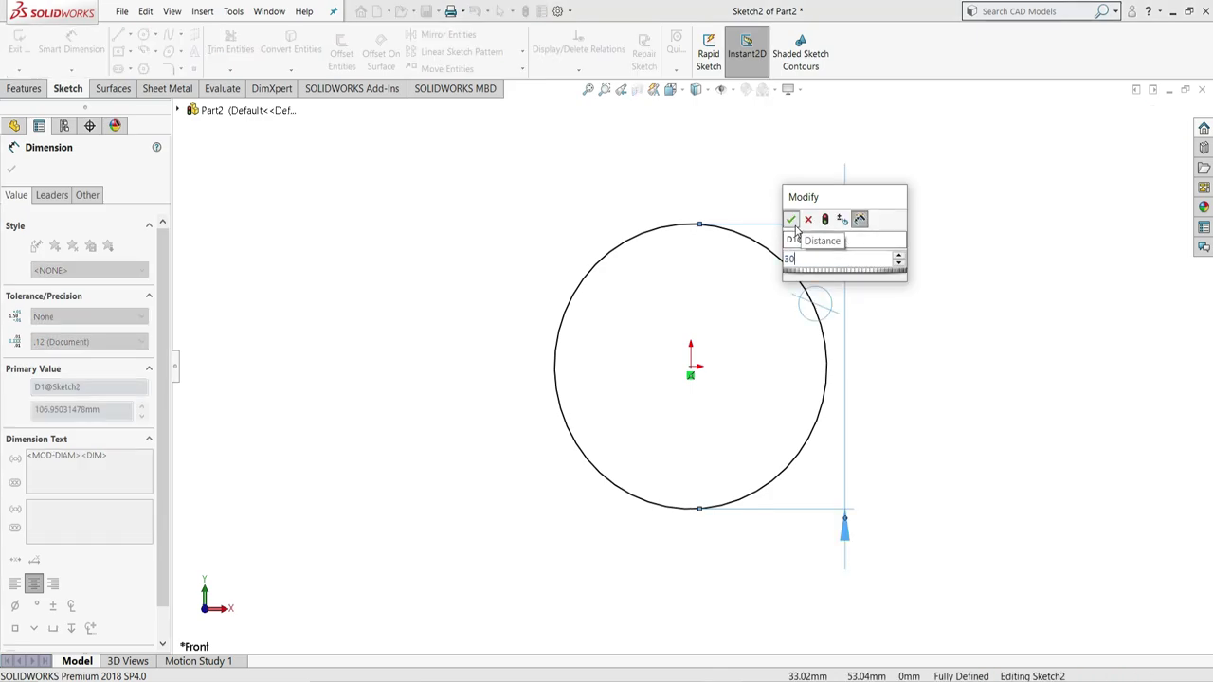
right_click(909, 278)
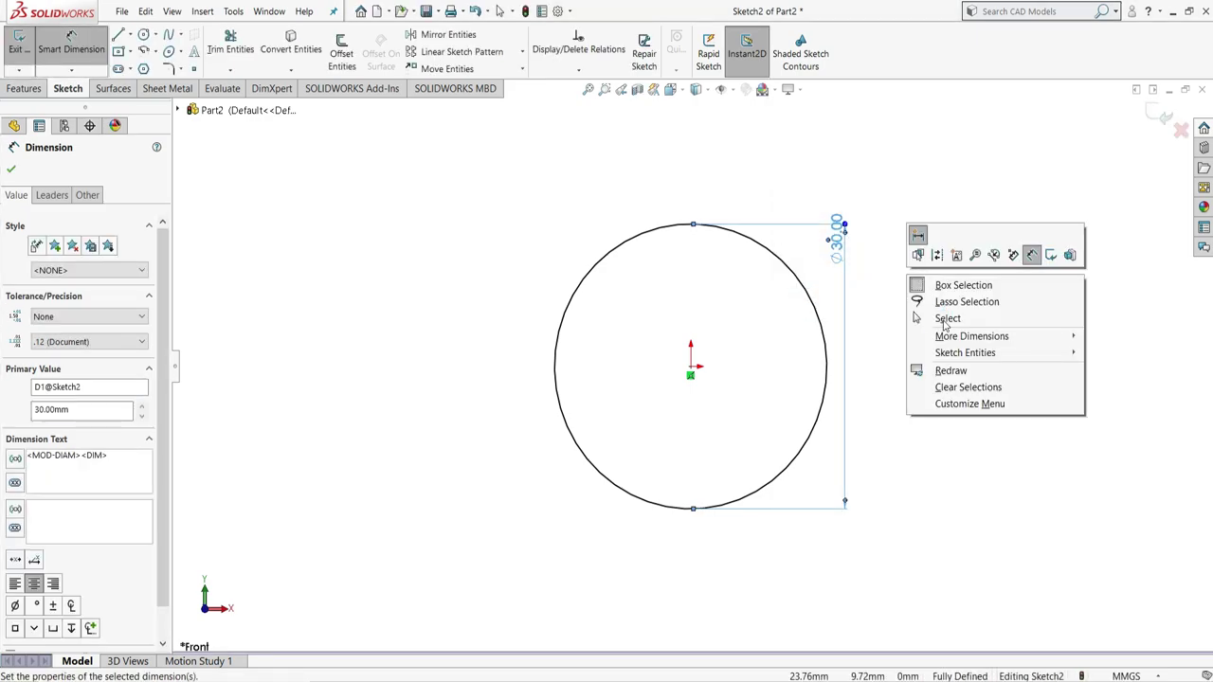
left_click(946, 318)
left_click_drag(844, 252, 852, 290)
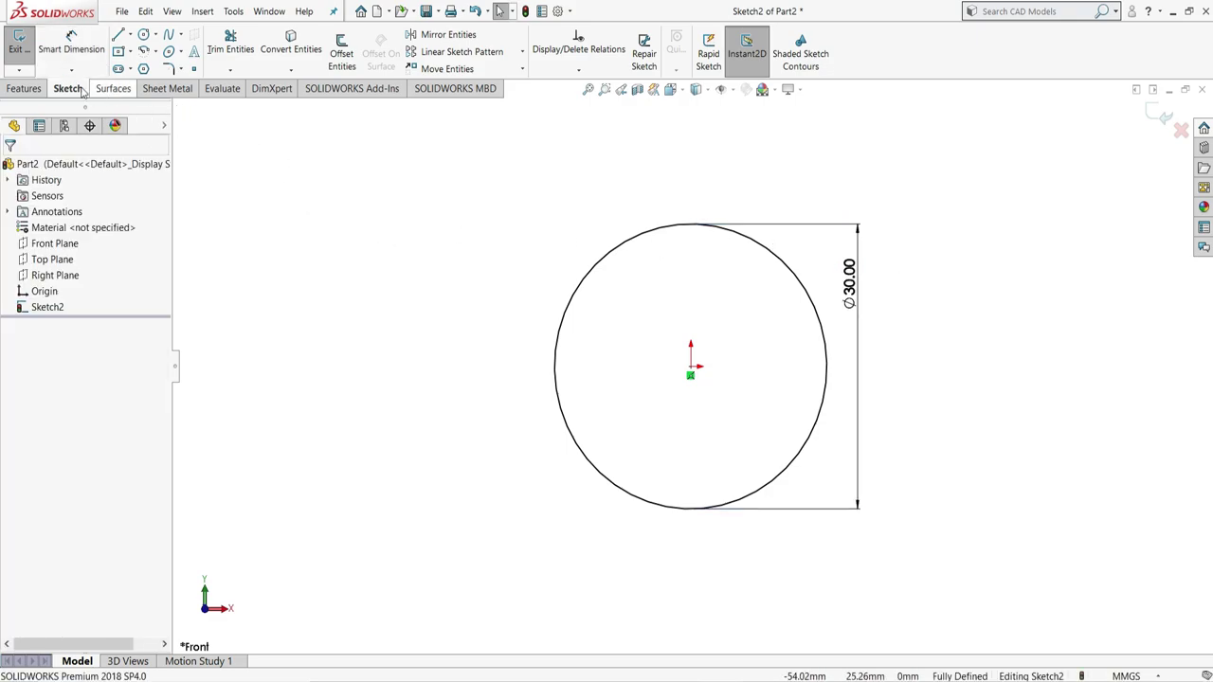
Step: Extrude the Ø30 circle 100 mm in the reversed direction into a solid cylinder
left_click(23, 88)
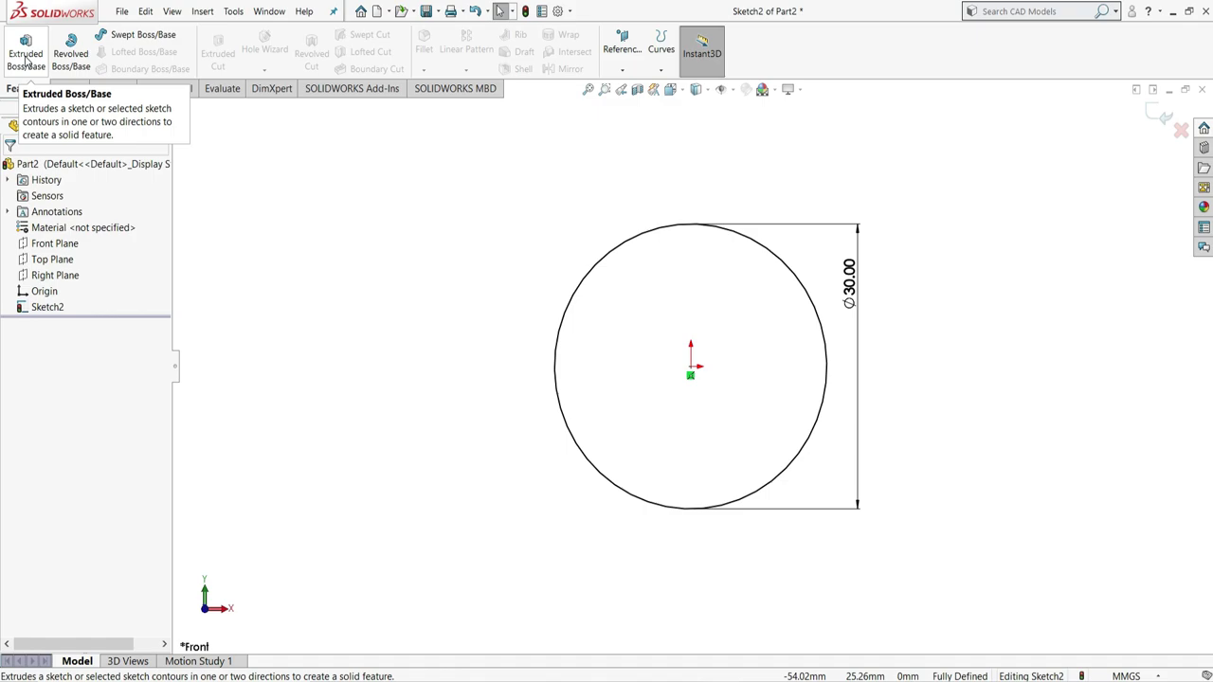
left_click(25, 56)
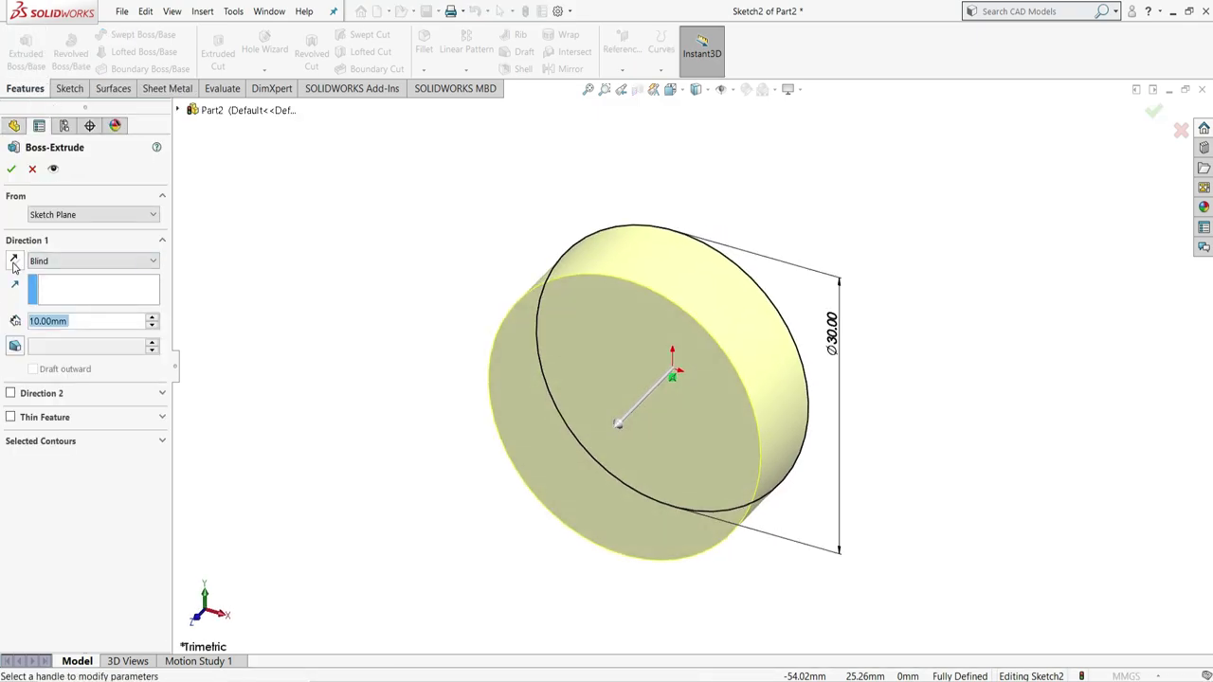
left_click(14, 264)
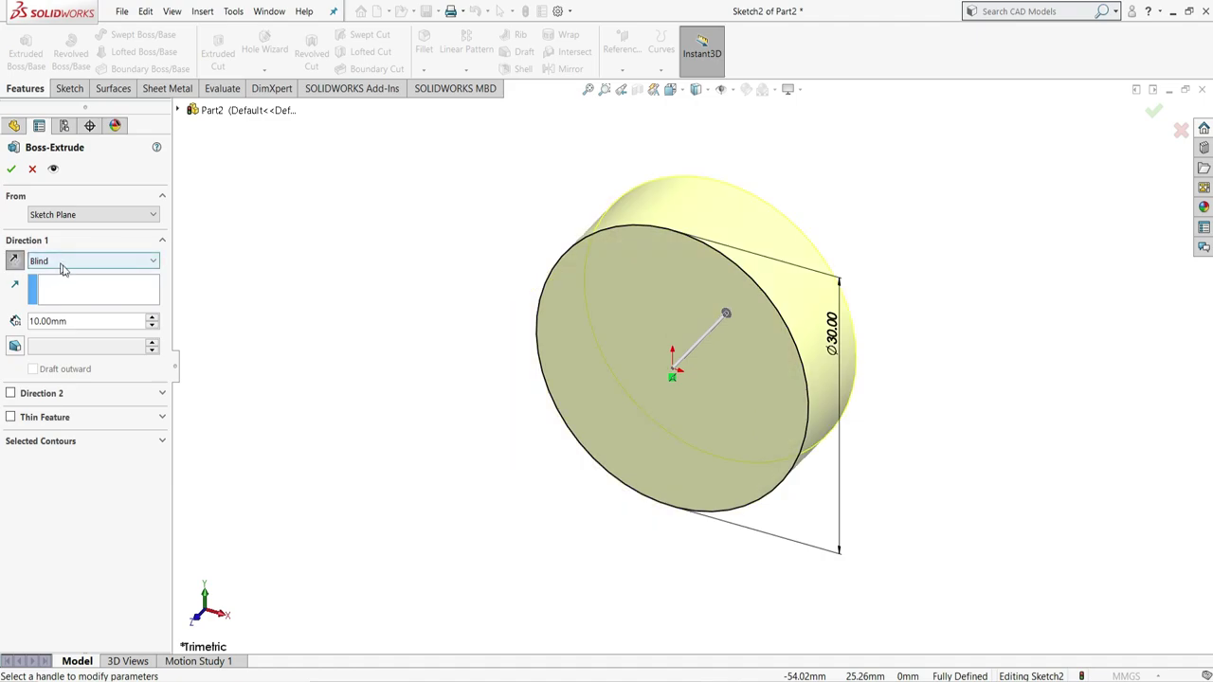
left_click_drag(80, 320, 28, 328)
type("100")
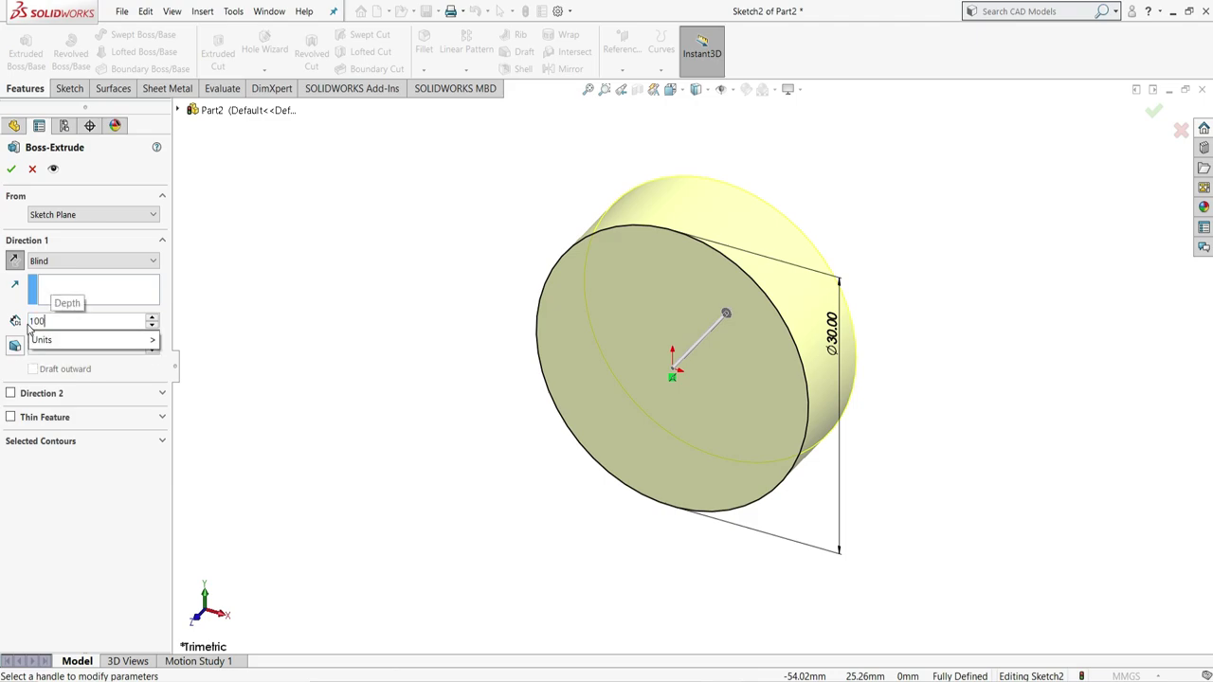
key("Return")
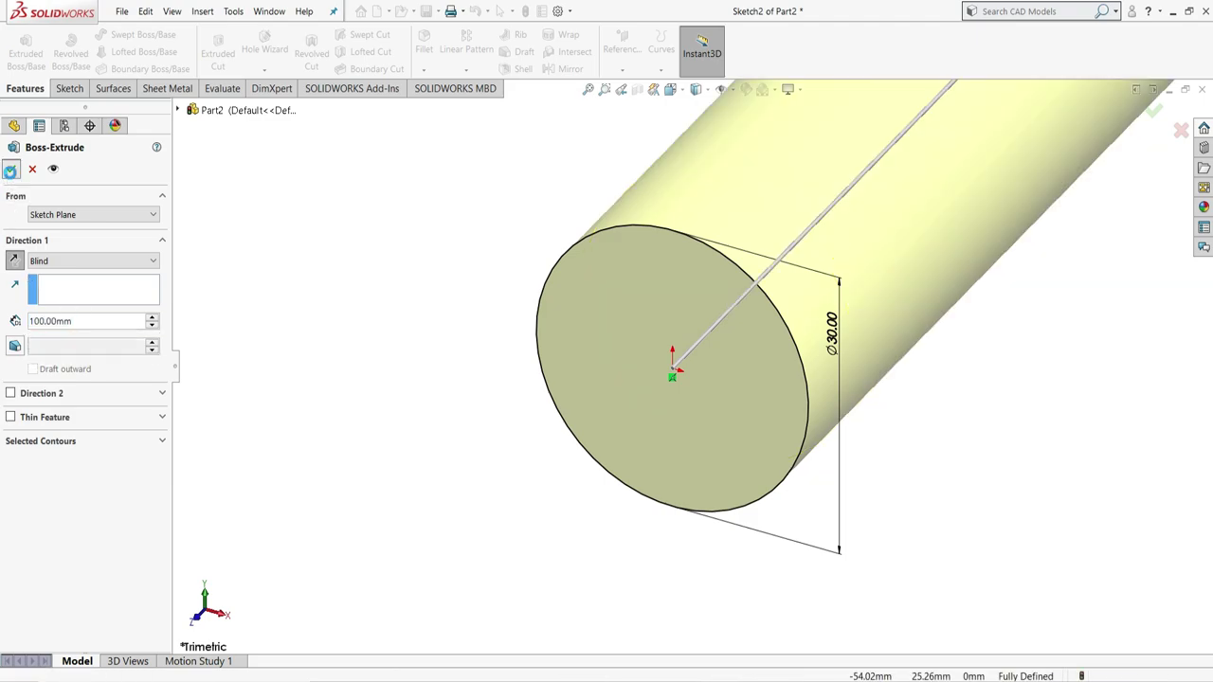
left_click(11, 170)
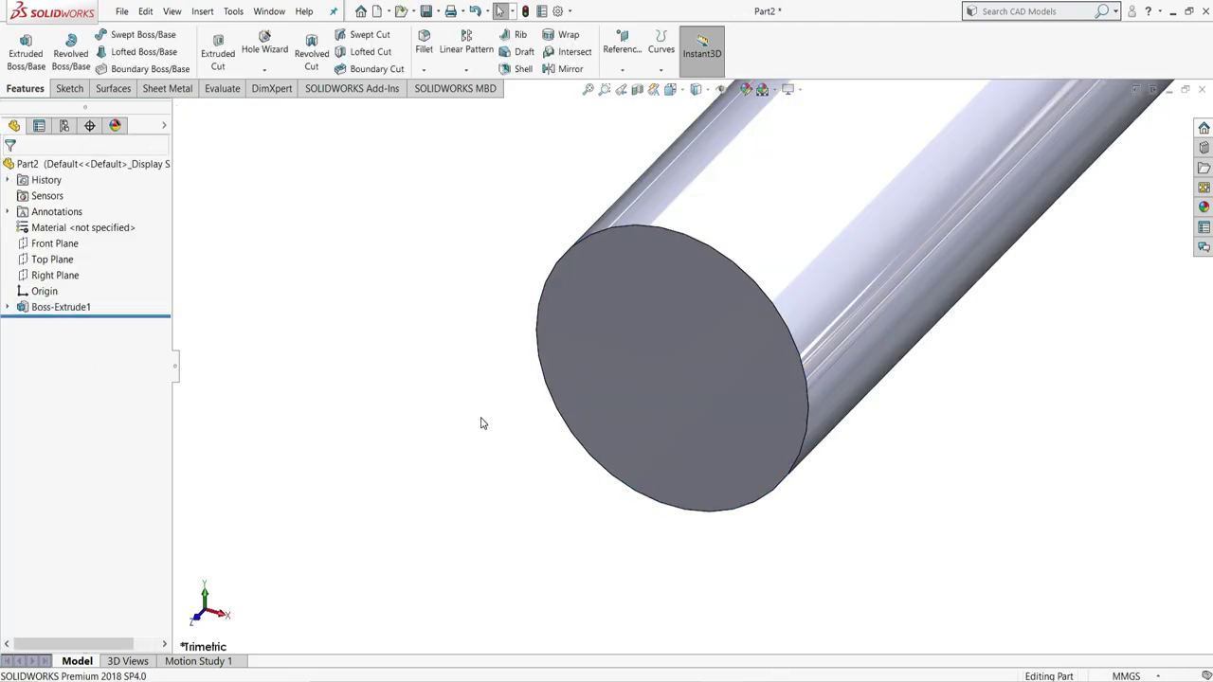
key("f")
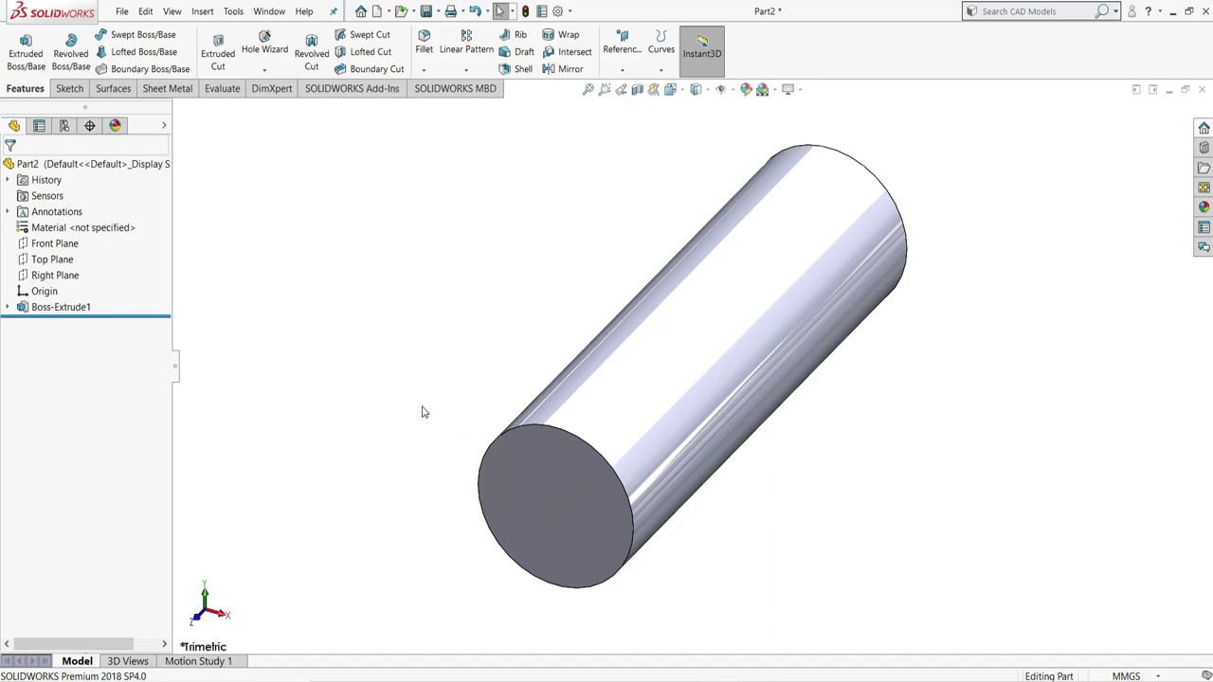
Step: Chamfer the cylinder's front and back circular edges at 2 mm × 45°
left_click(424, 70)
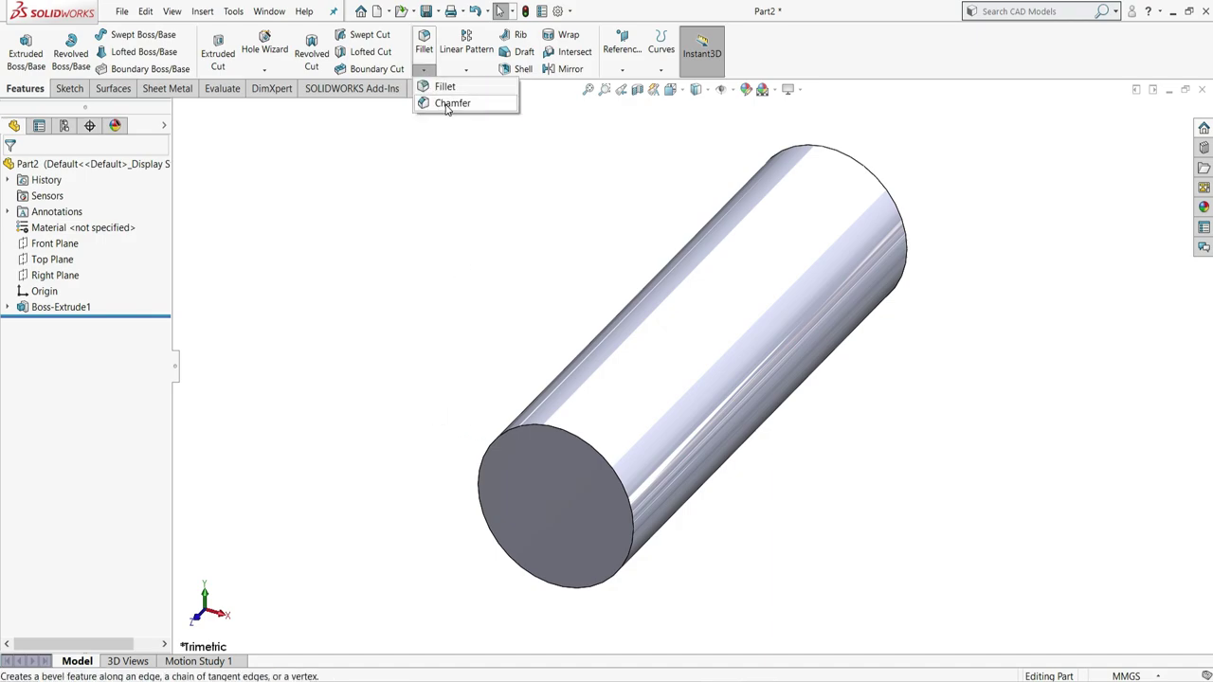
left_click(449, 103)
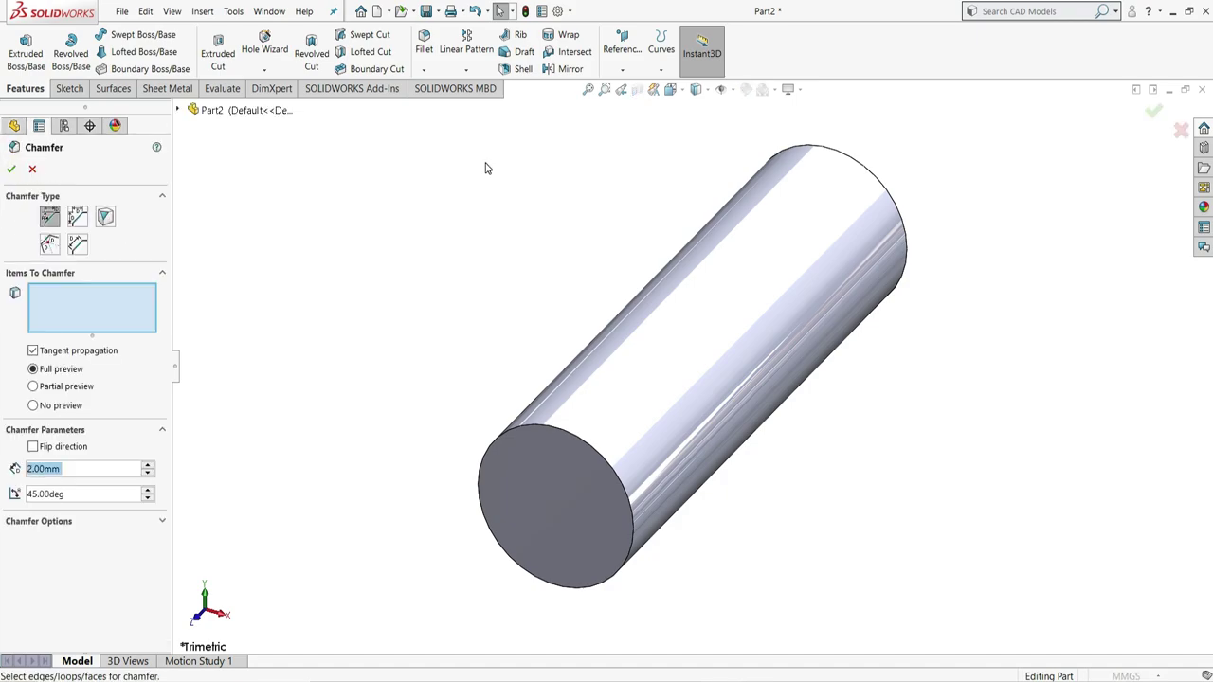
left_click(561, 433)
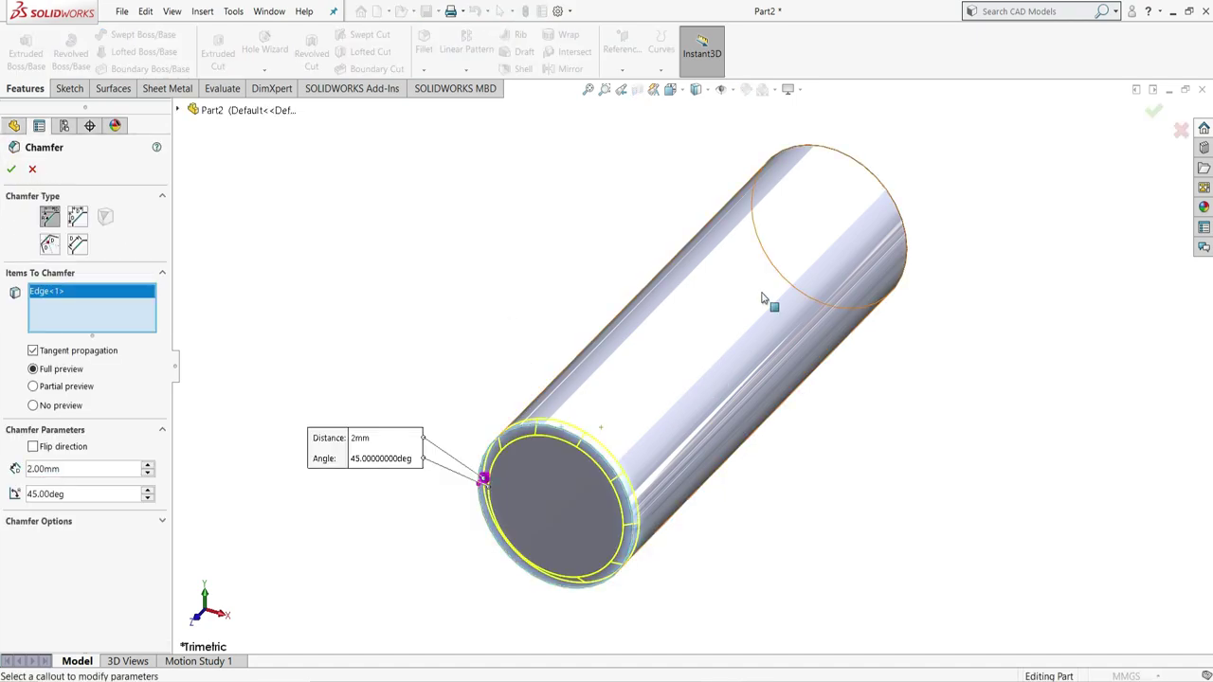
left_click(873, 177)
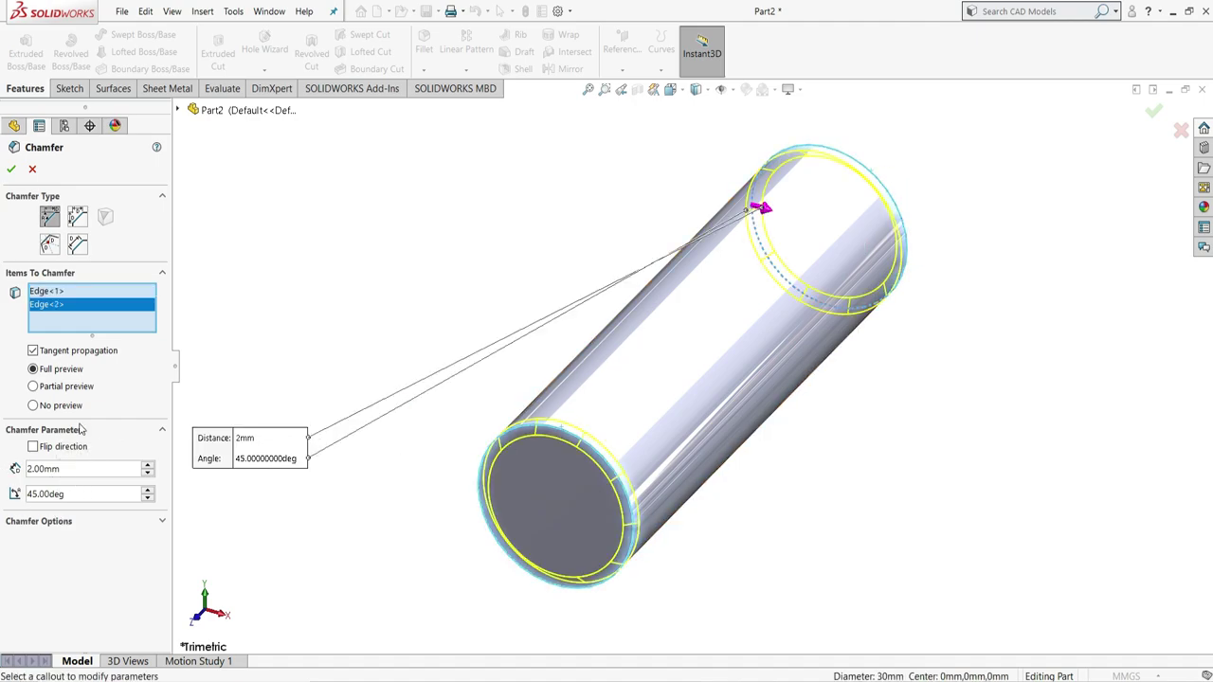
left_click(12, 169)
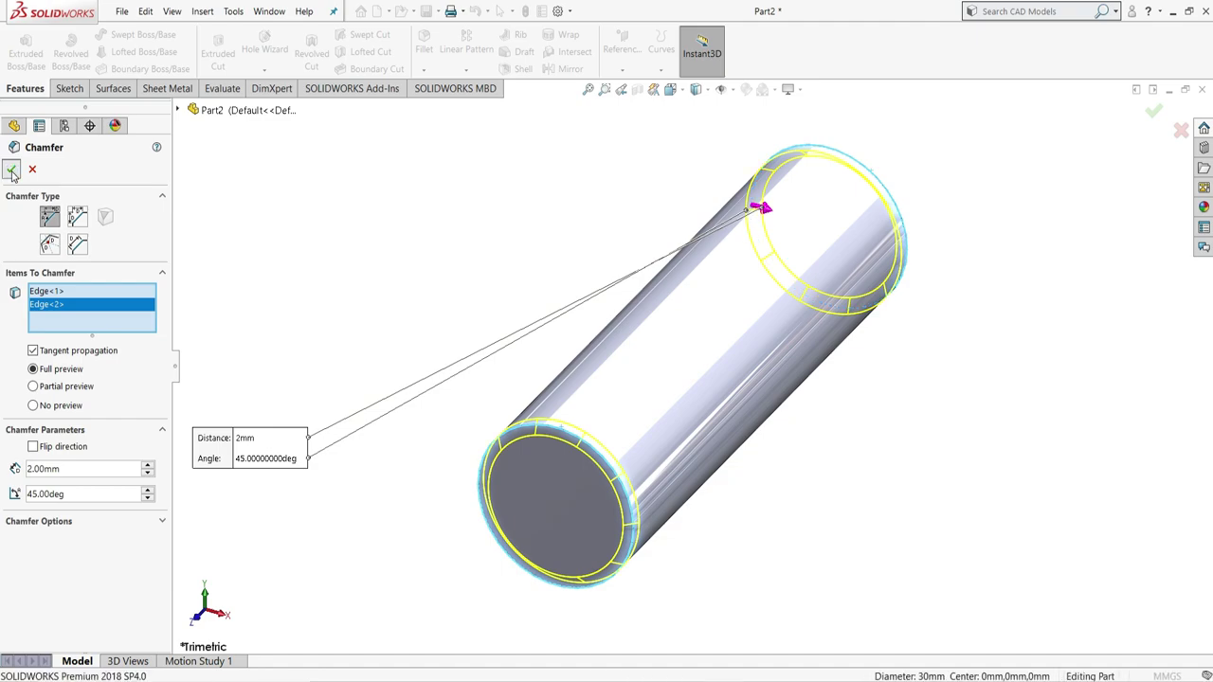
Step: Add a reference plane 8.00 mm from the chamfered end face, flipped into the shaft body
middle_click_drag(268, 262, 427, 301)
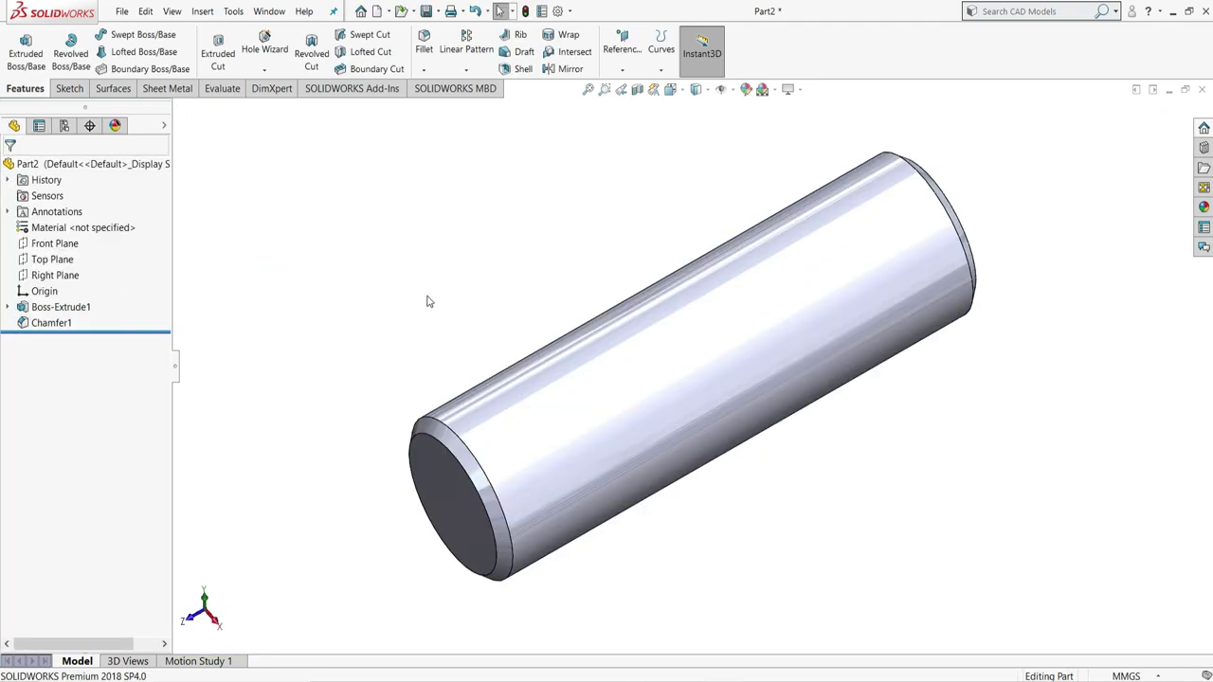
left_click(616, 69)
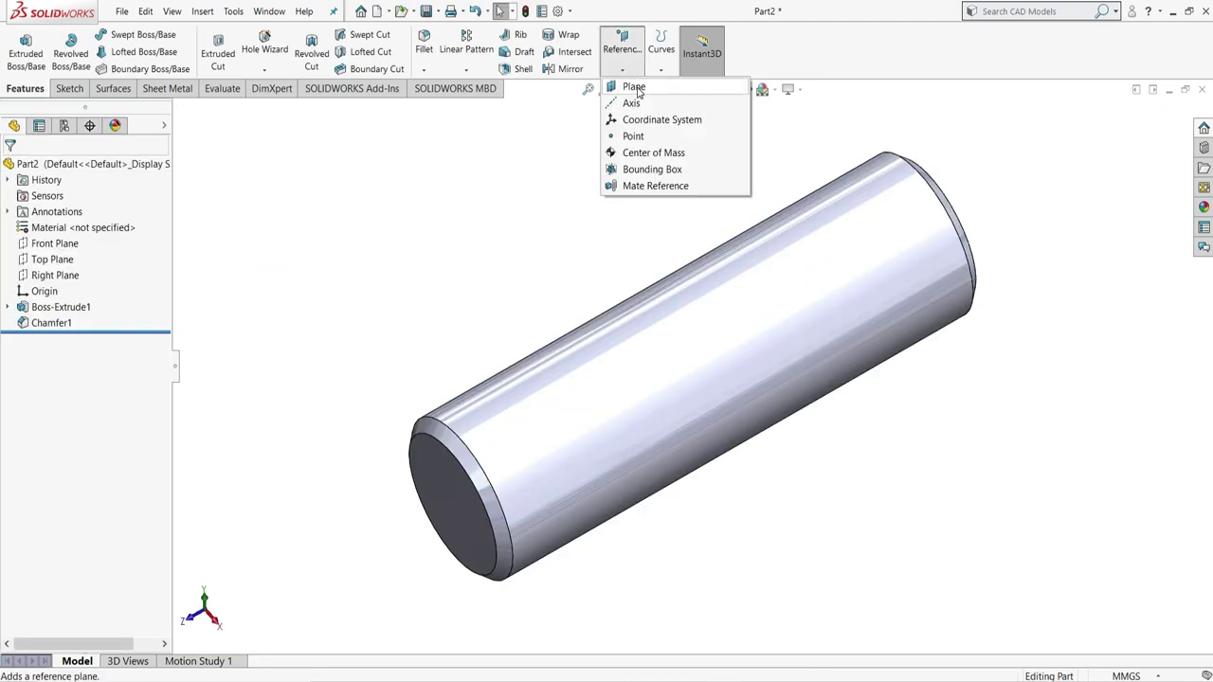
left_click(635, 87)
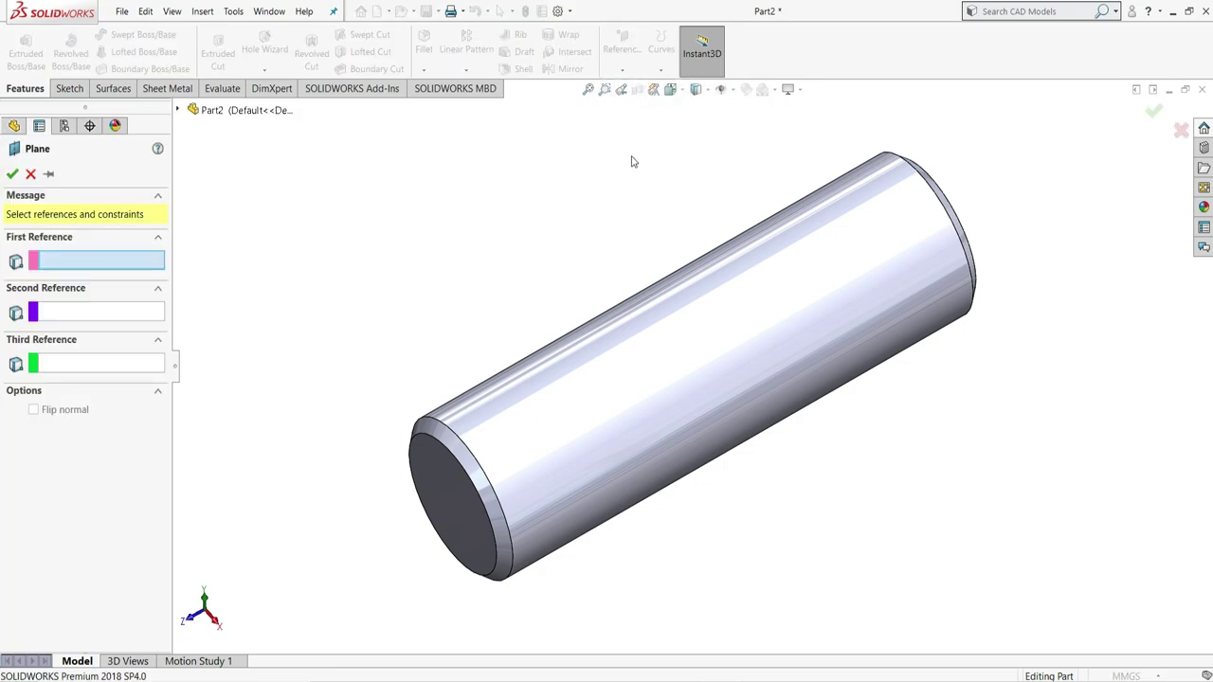
left_click(445, 483)
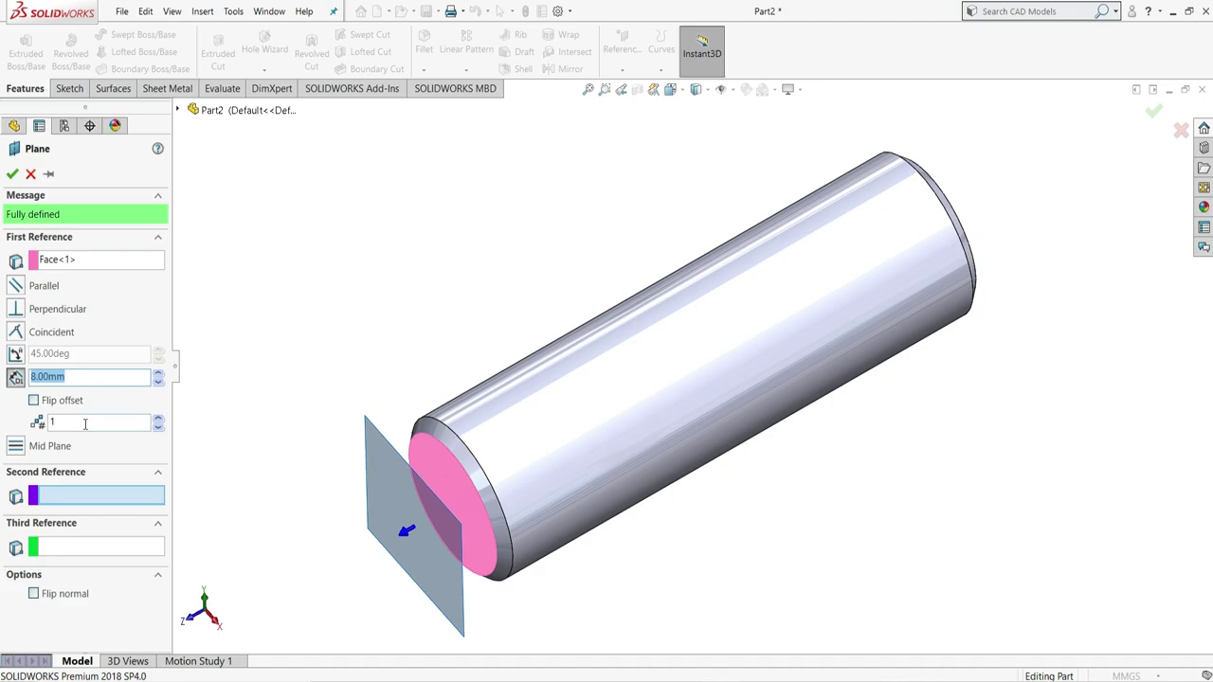
left_click(33, 401)
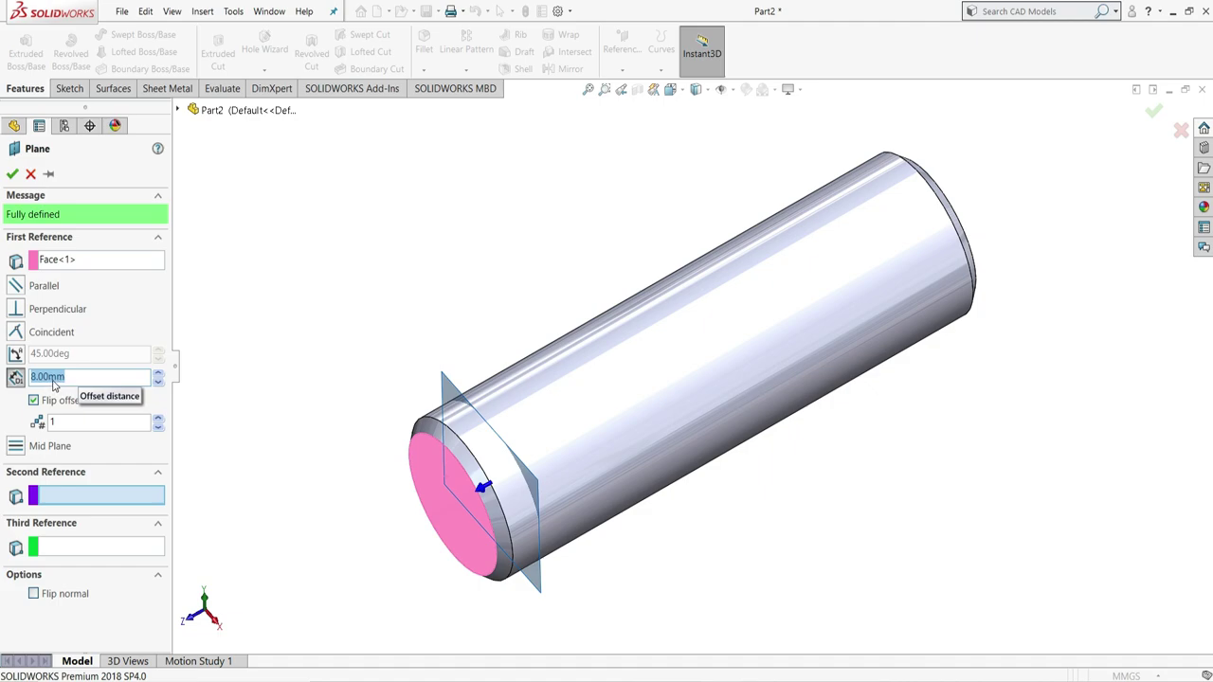
left_click(11, 175)
left_click(12, 174)
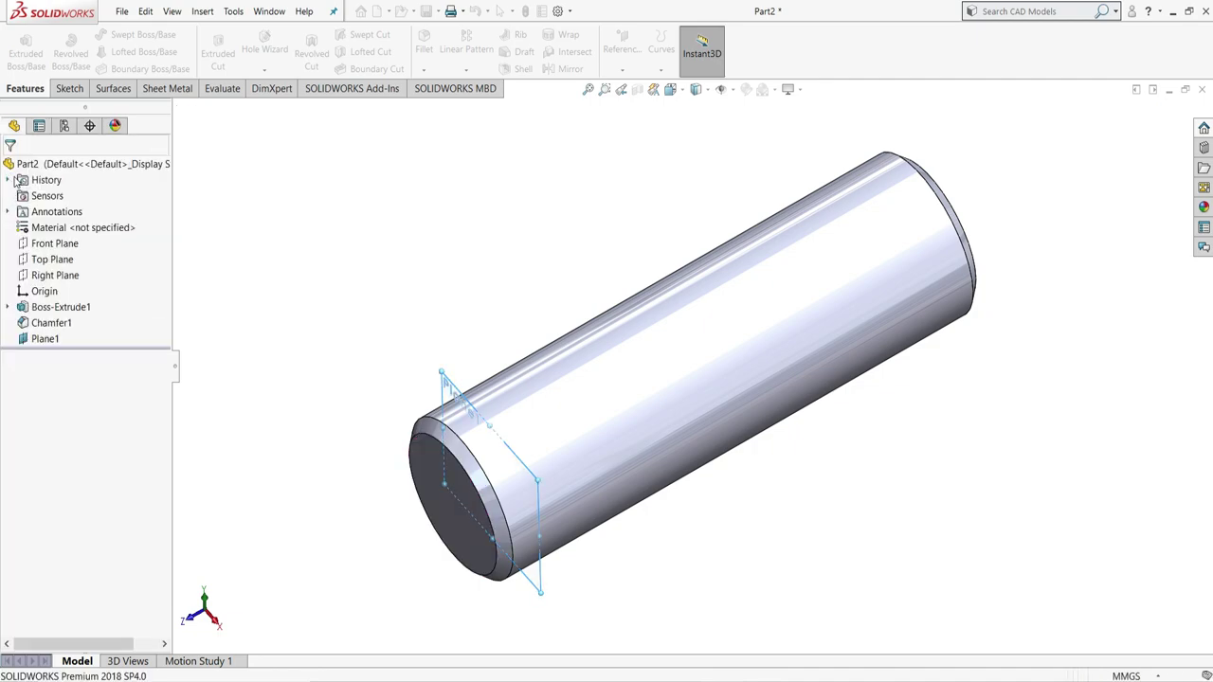
Step: Sketch on Plane1 and convert the cylinder's Ø30 outer edge into a sketch circle
left_click(445, 385)
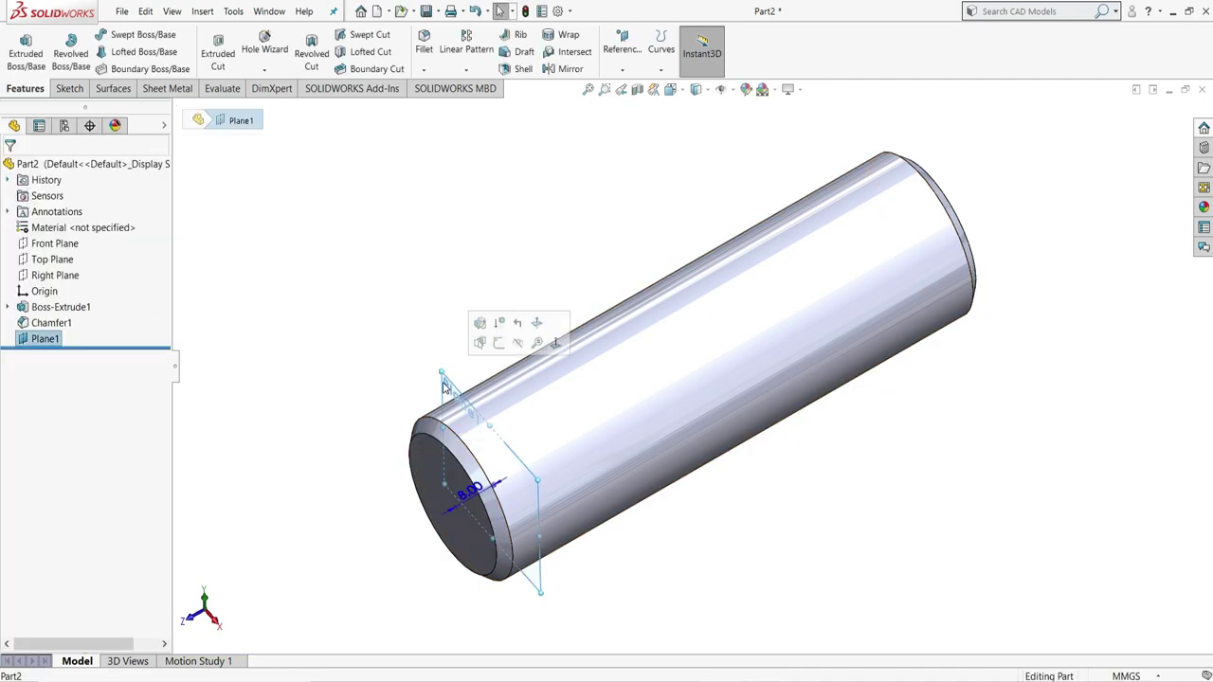
left_click(479, 342)
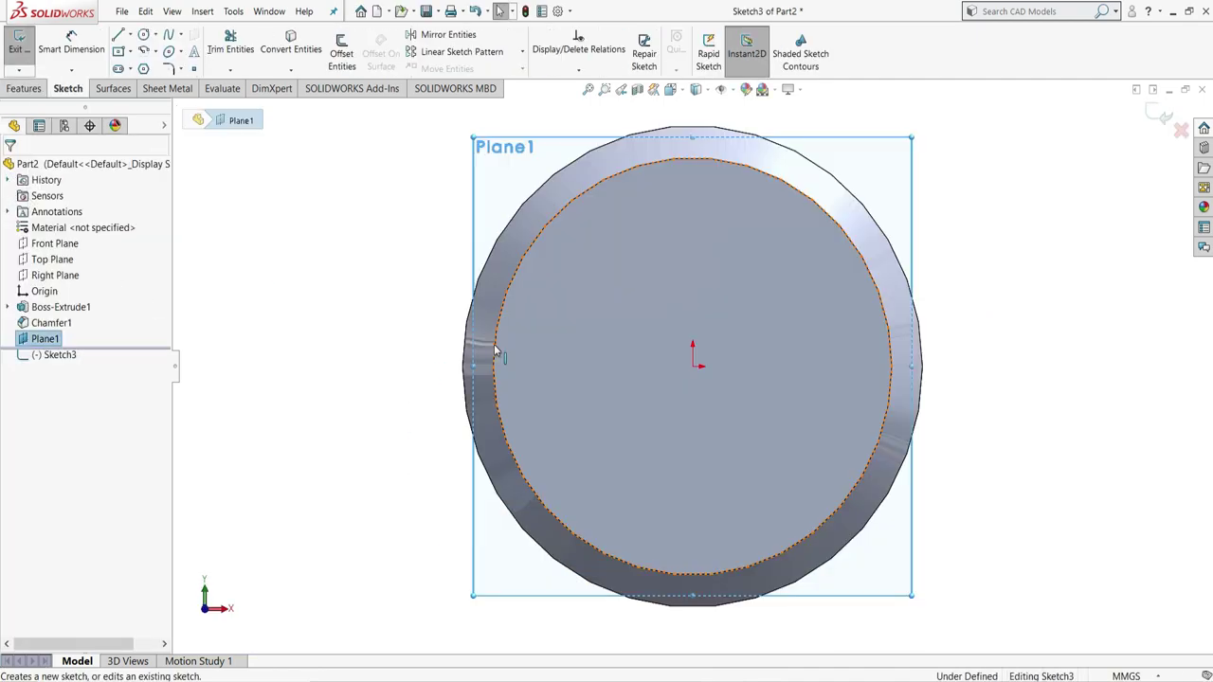
key("z")
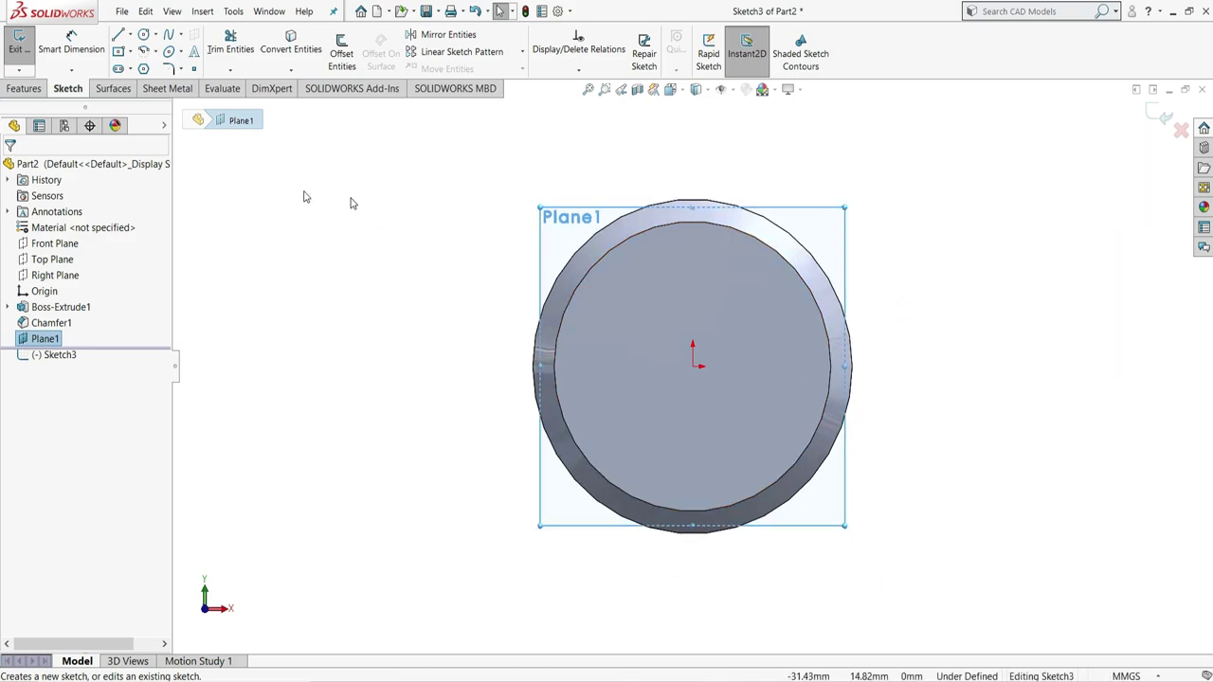
left_click(292, 43)
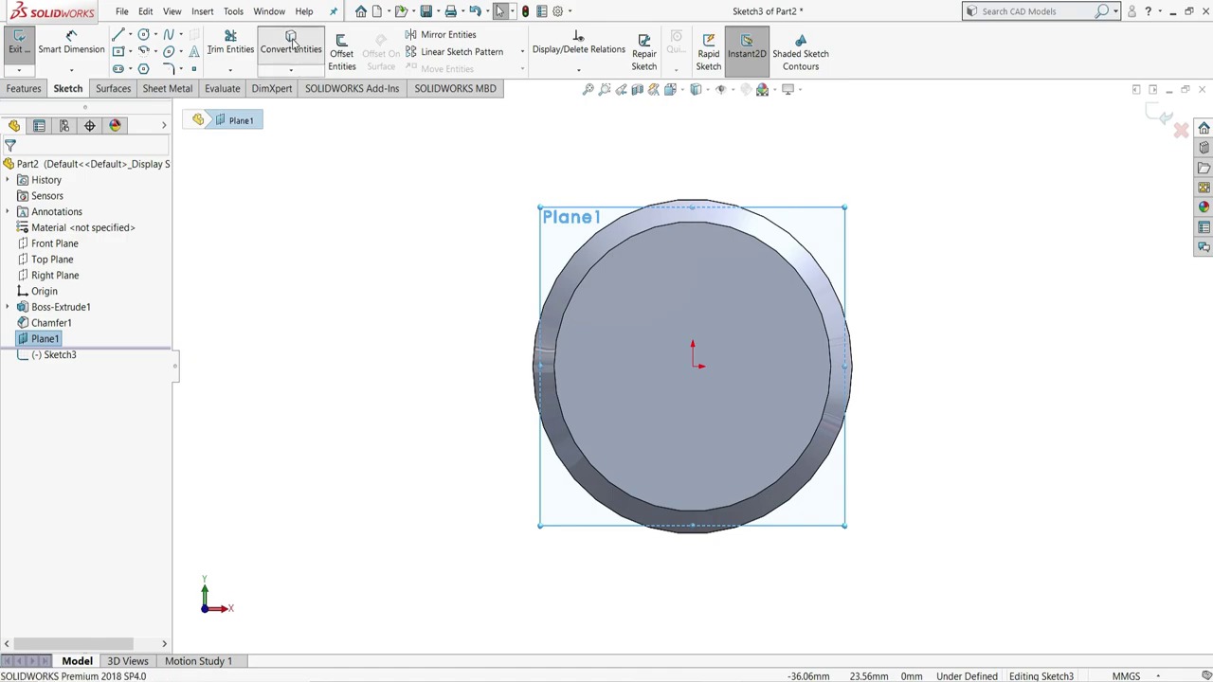
left_click(581, 253)
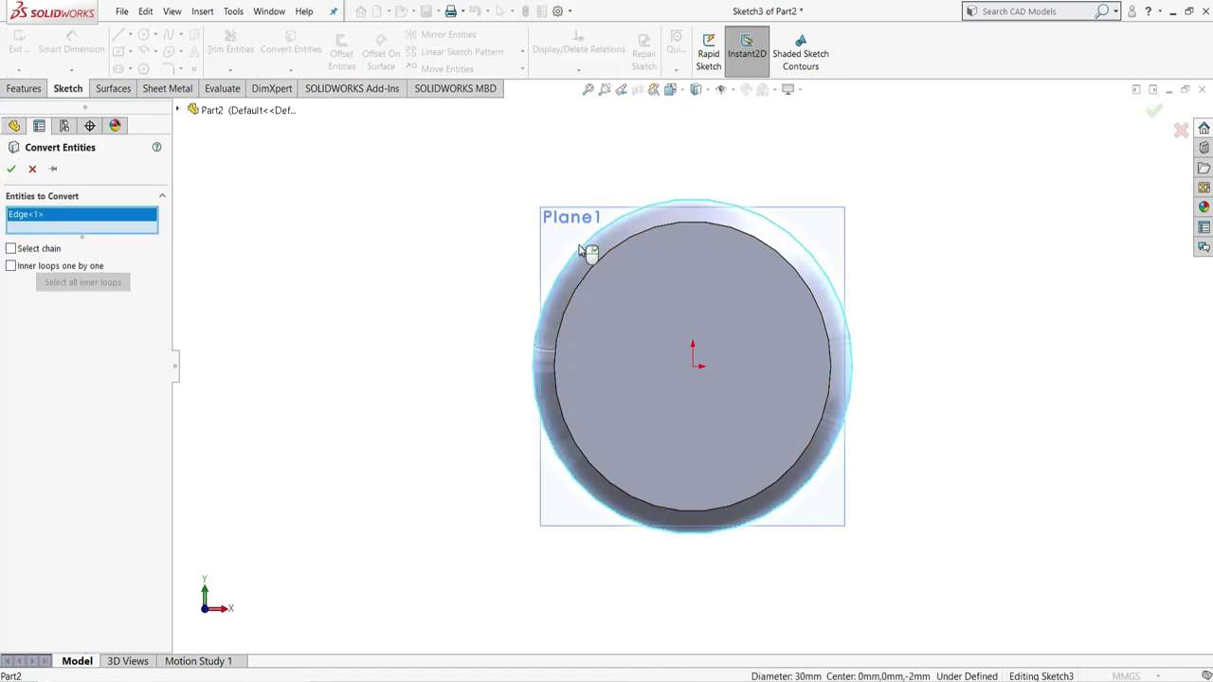
left_click(12, 171)
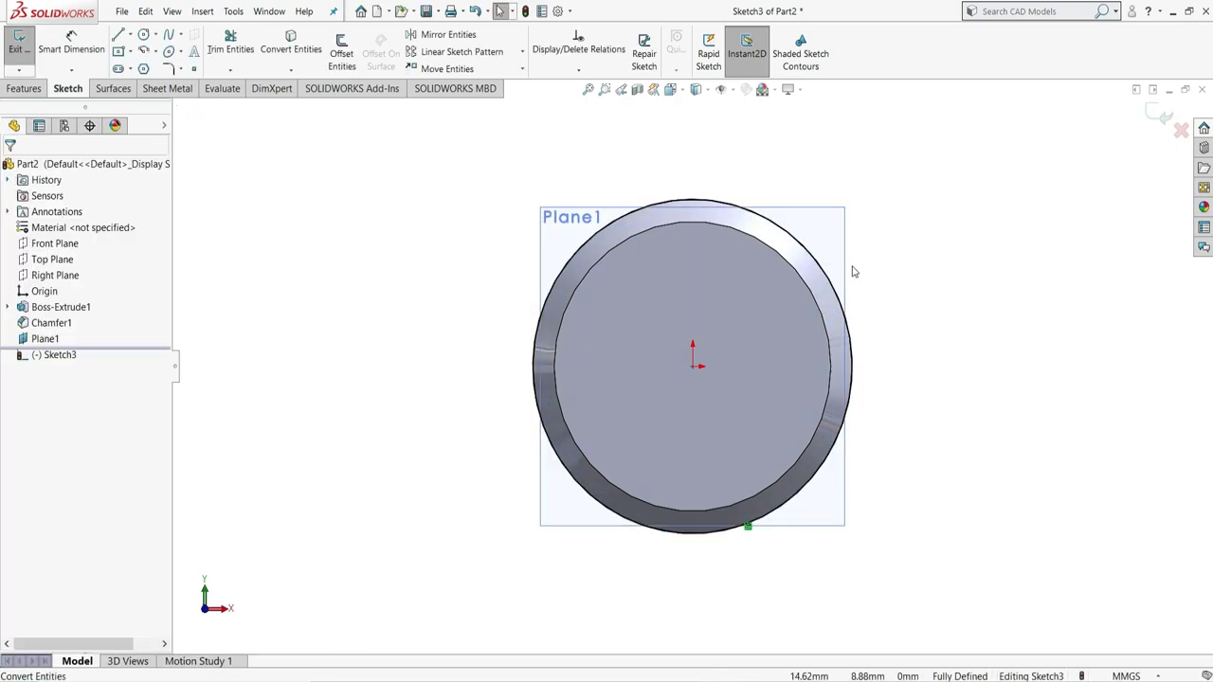
middle_click_drag(852, 272, 806, 312)
scroll(808, 318, "up", 3)
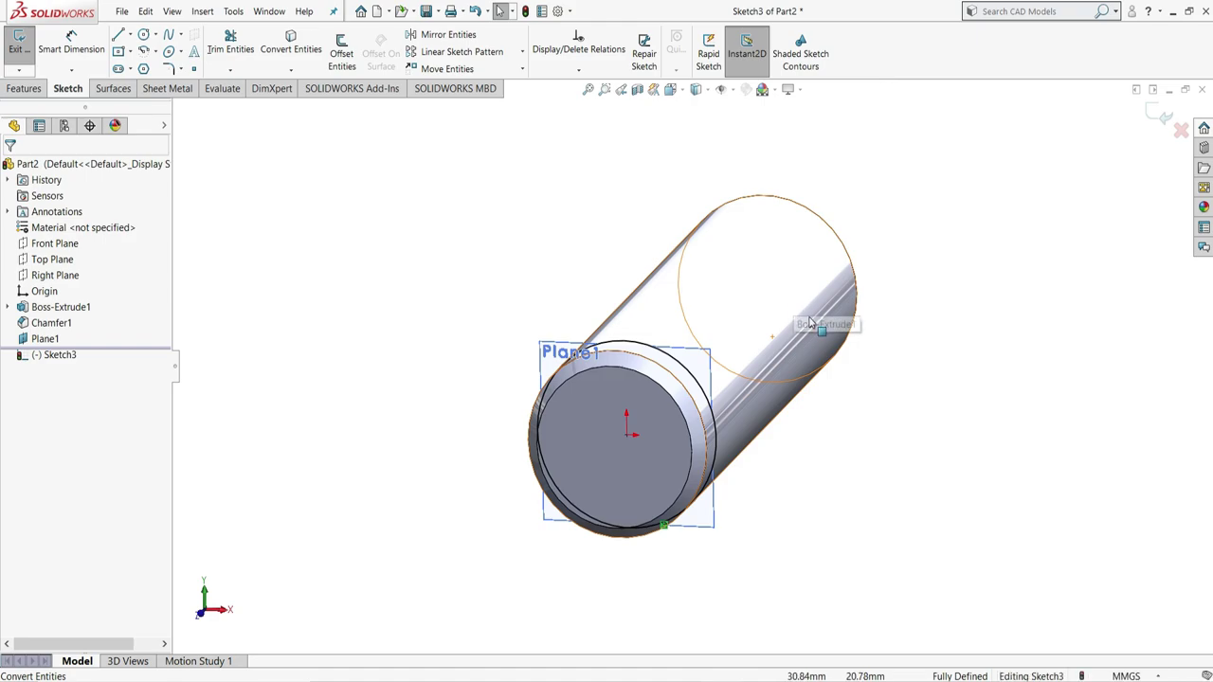
scroll(808, 322, "up", 2)
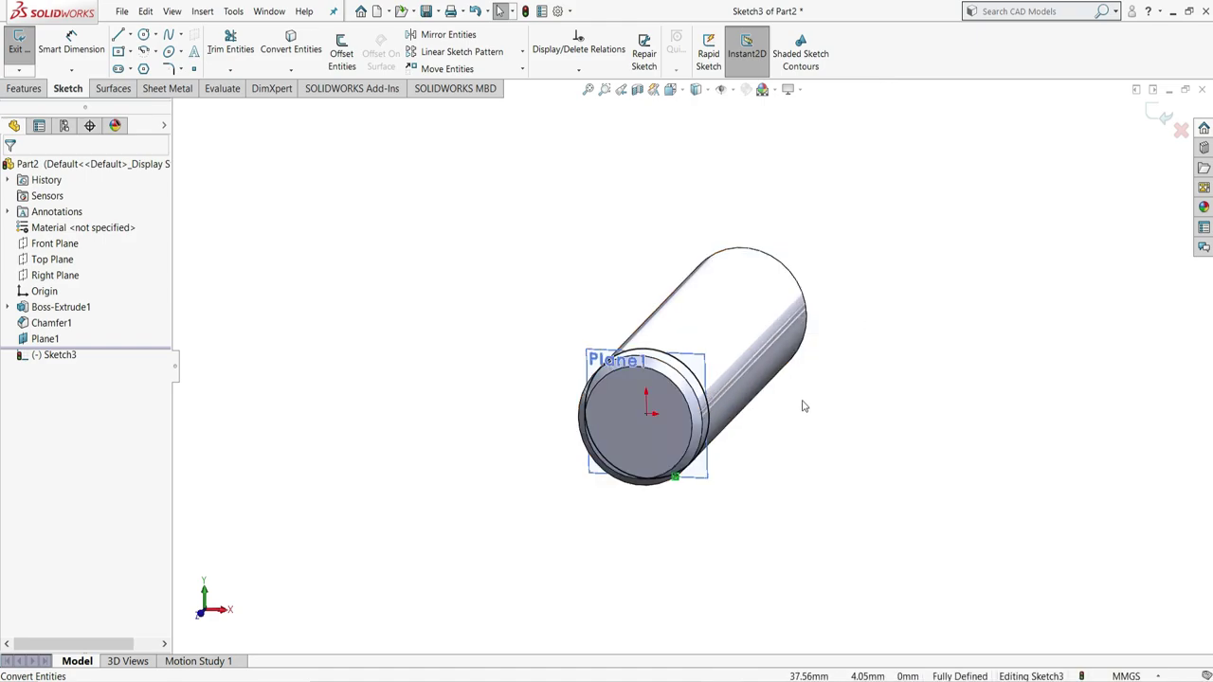
scroll(687, 367, "down", 2)
Step: Create a reversed helix from the circle, 80 mm high with 6 revolutions, then hide Plane1
left_click(25, 88)
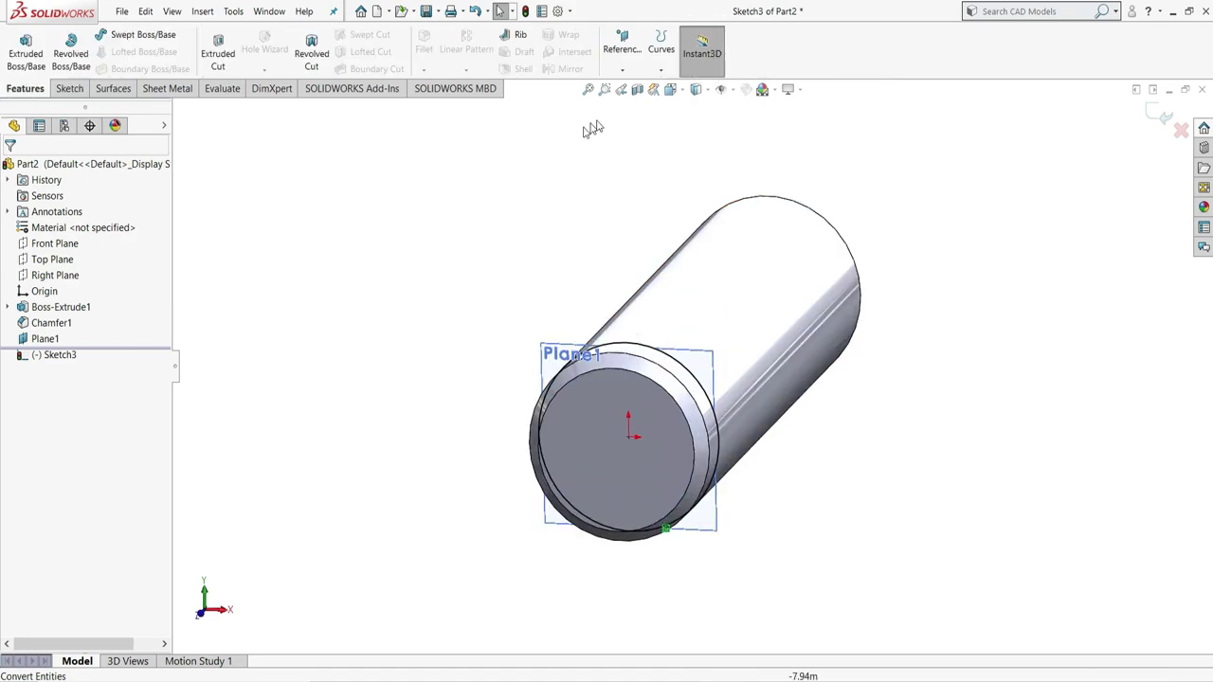
left_click(660, 69)
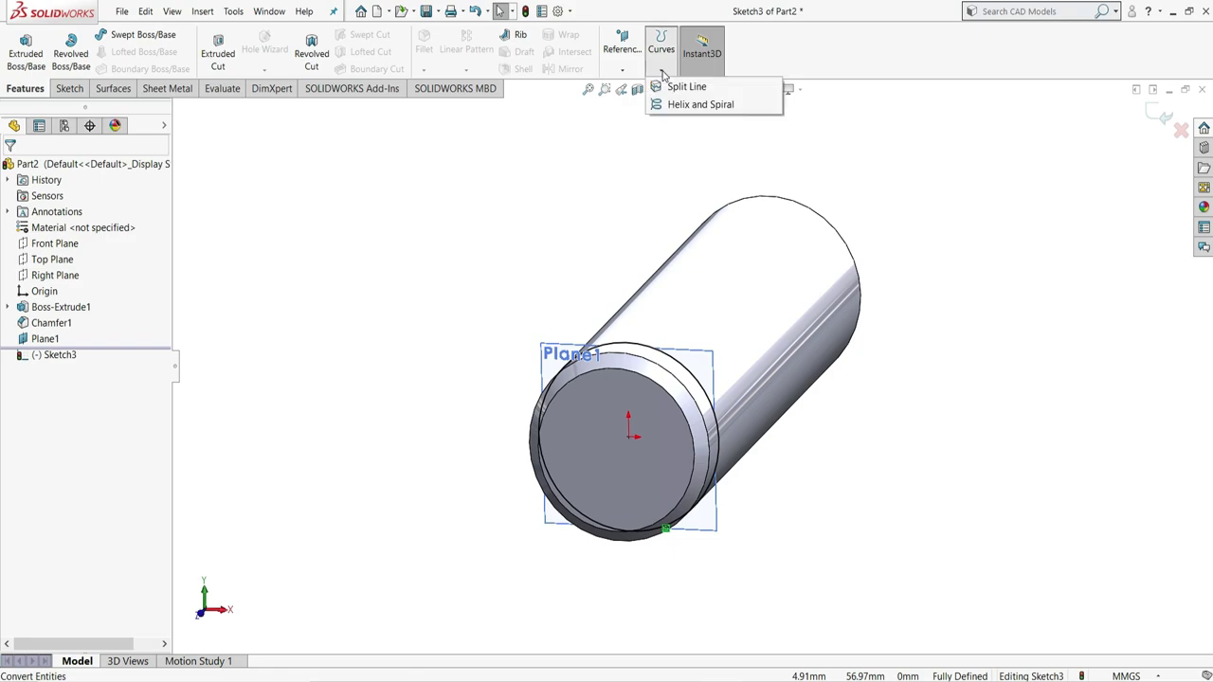
left_click(696, 105)
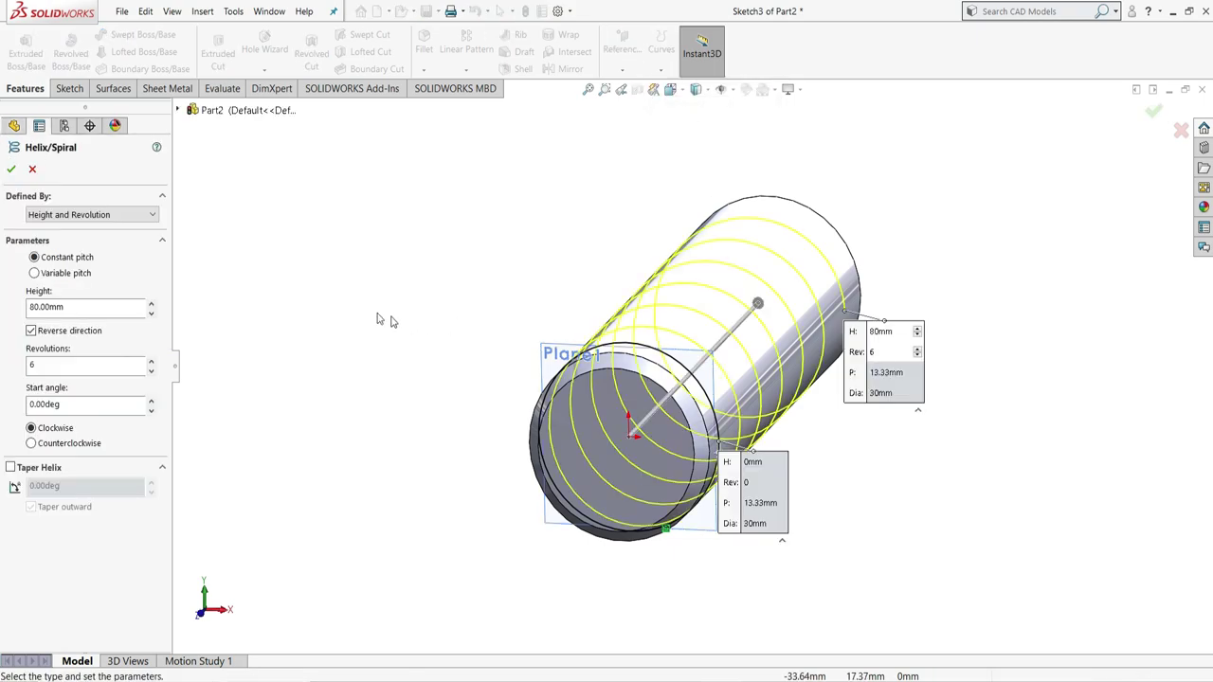
left_click(53, 216)
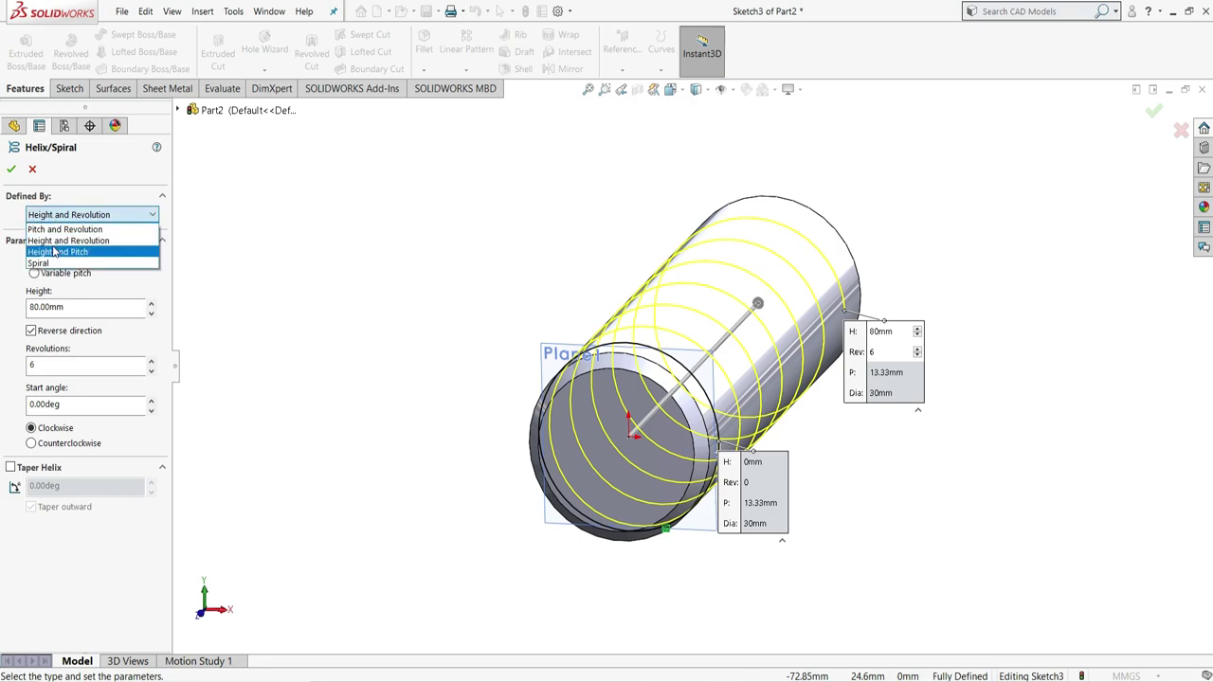
left_click(57, 242)
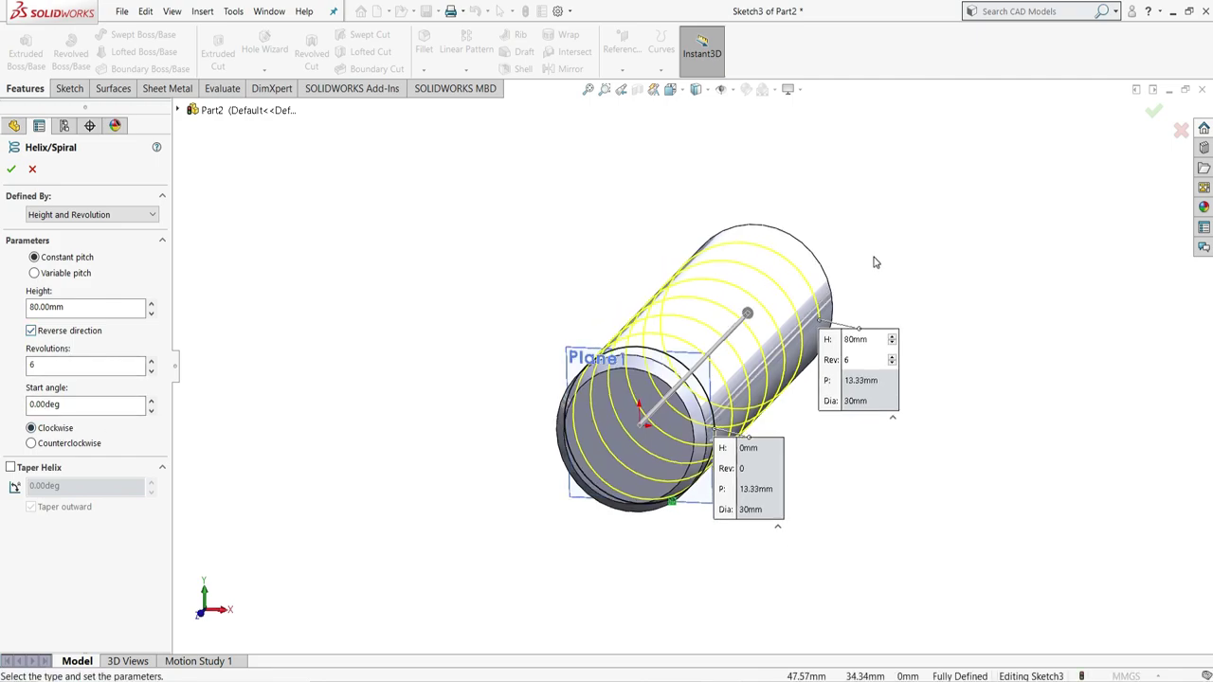
middle_click_drag(842, 295, 806, 360)
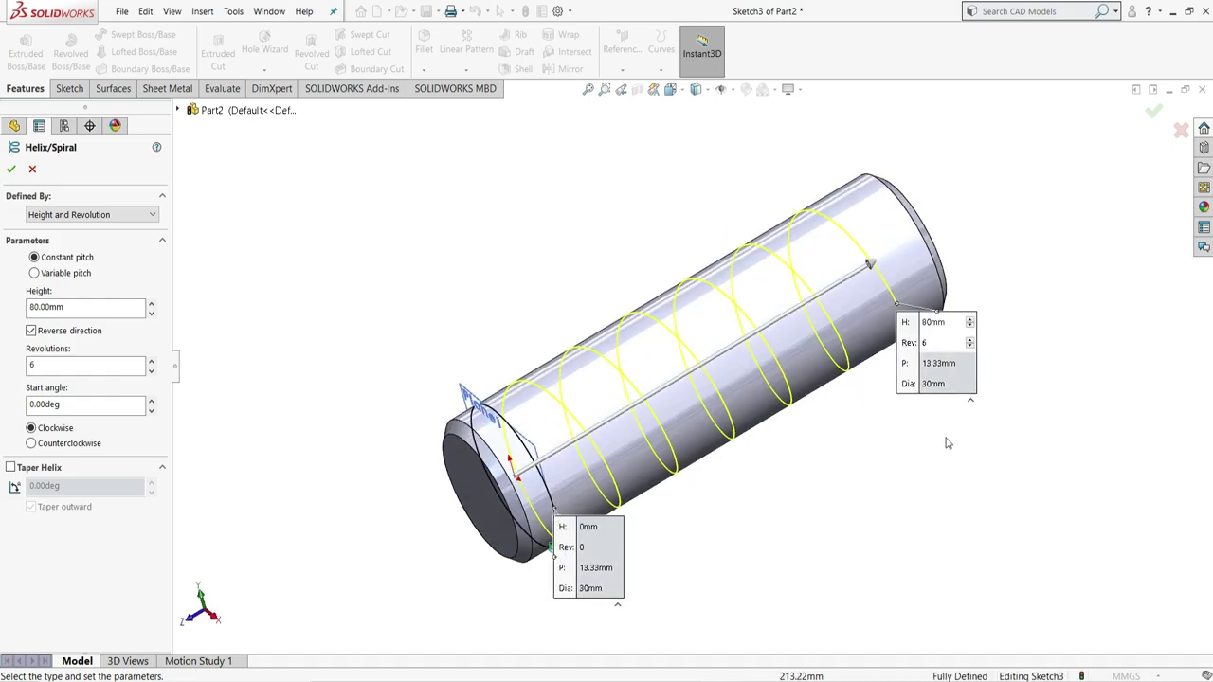
left_click(11, 169)
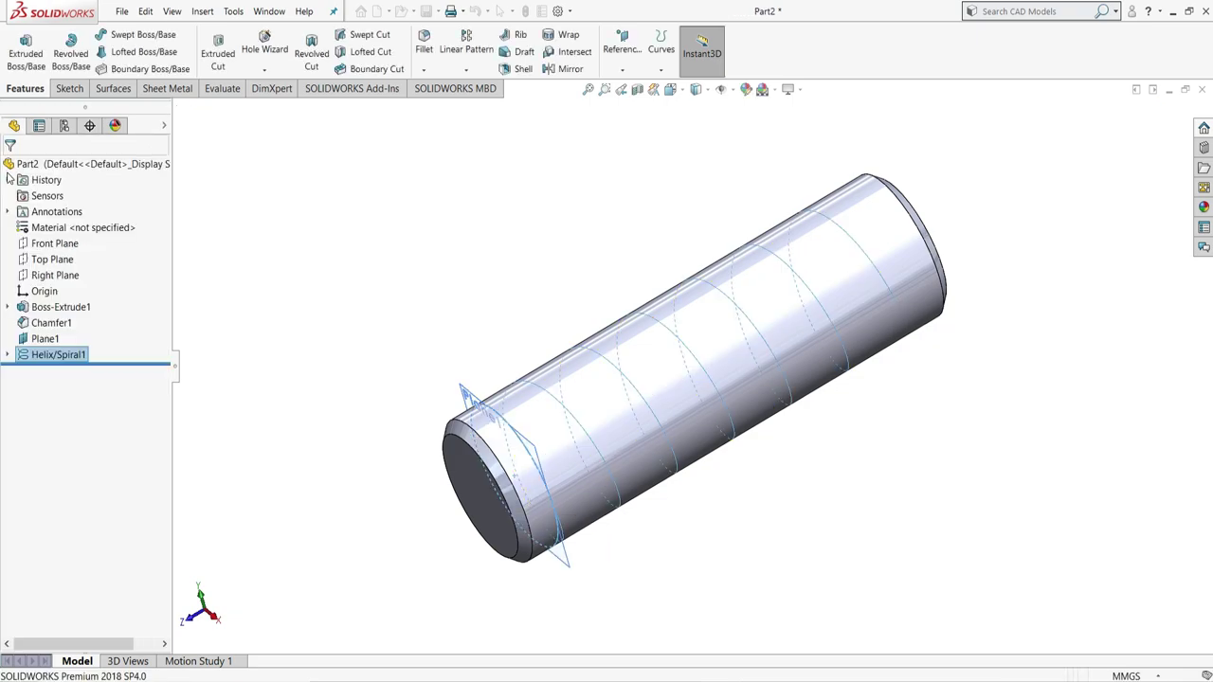
left_click(466, 400)
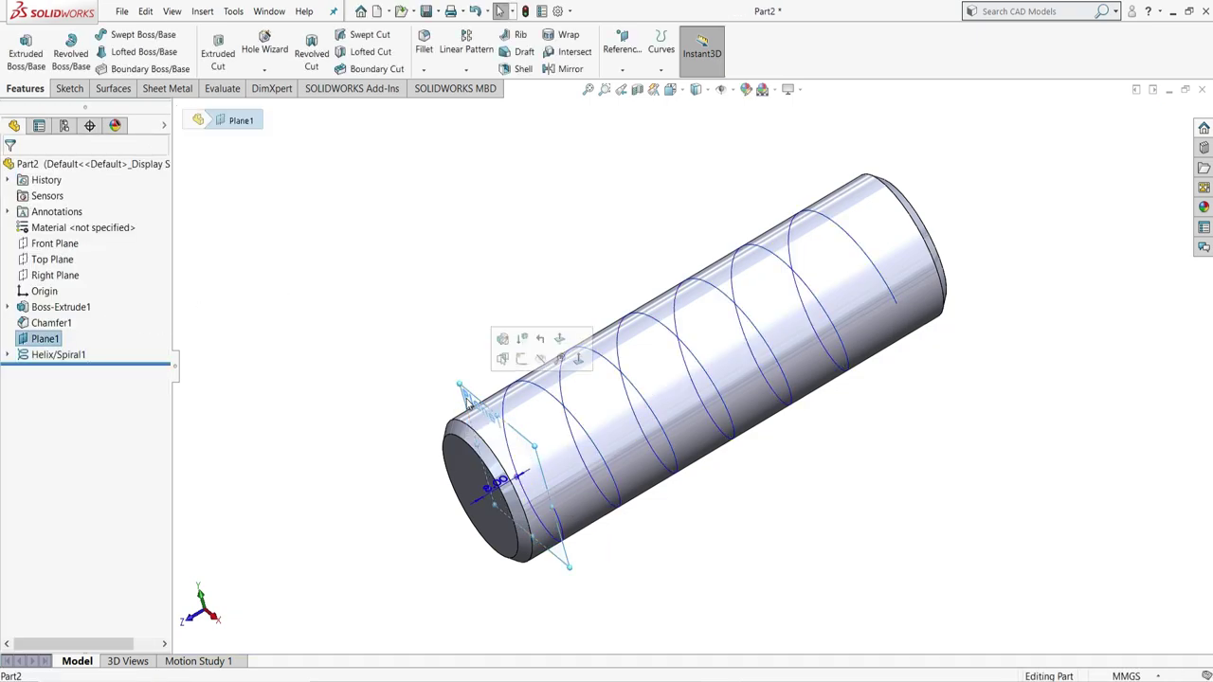
left_click(539, 360)
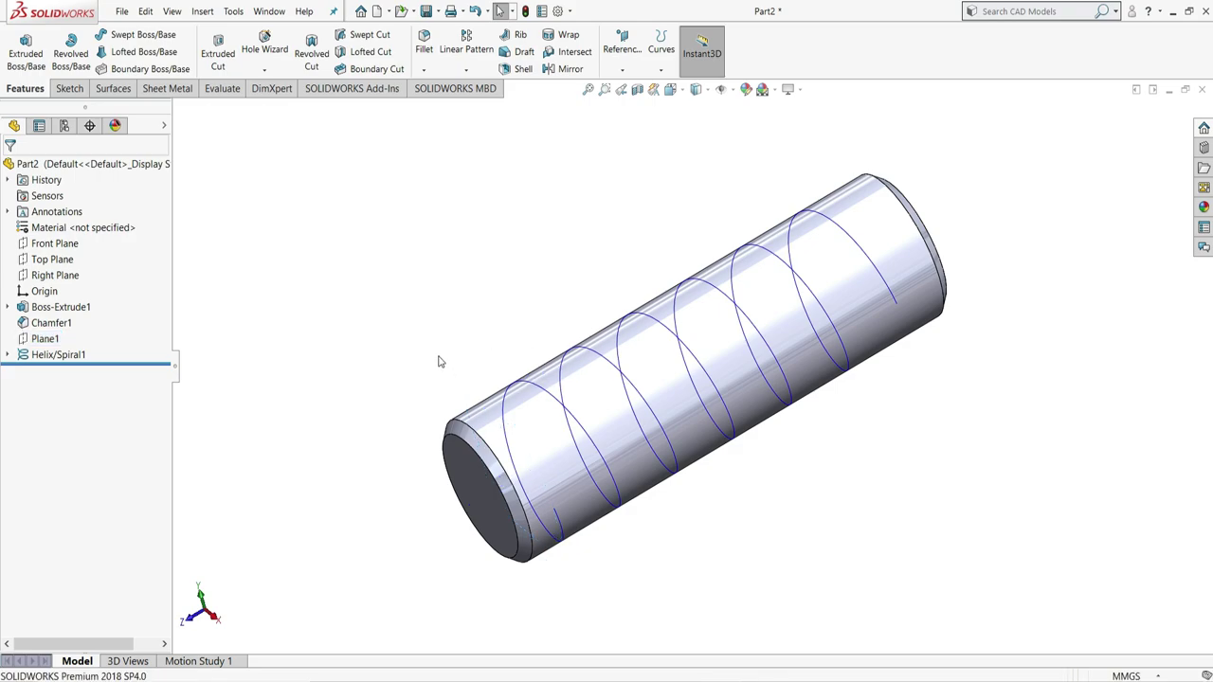
Step: Start a Top Plane sketch and draw a center rectangle beside the lower end of the shaft
key("z")
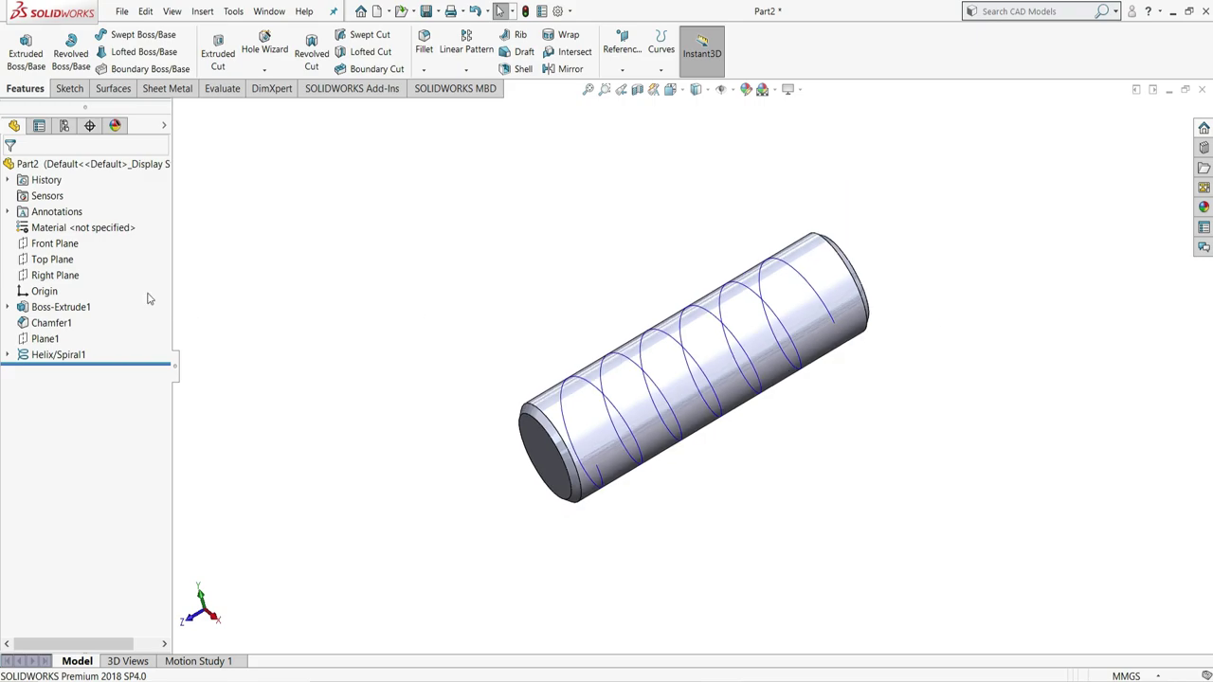
left_click(66, 264)
left_click(77, 243)
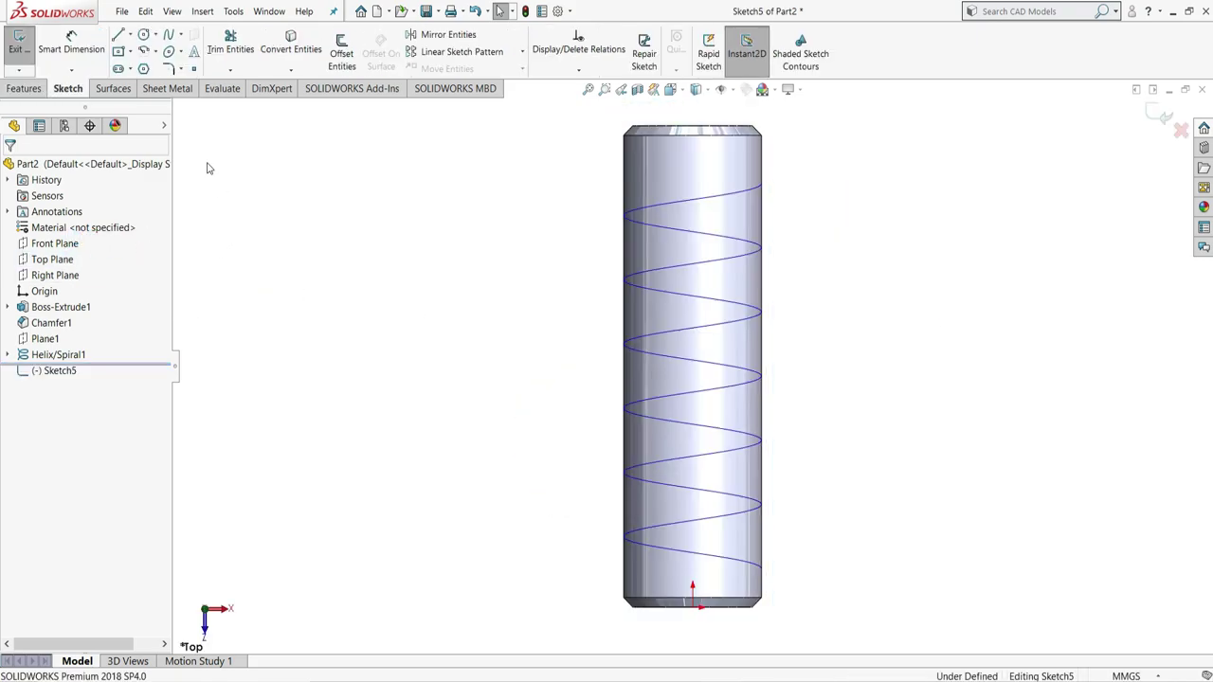
left_click(118, 54)
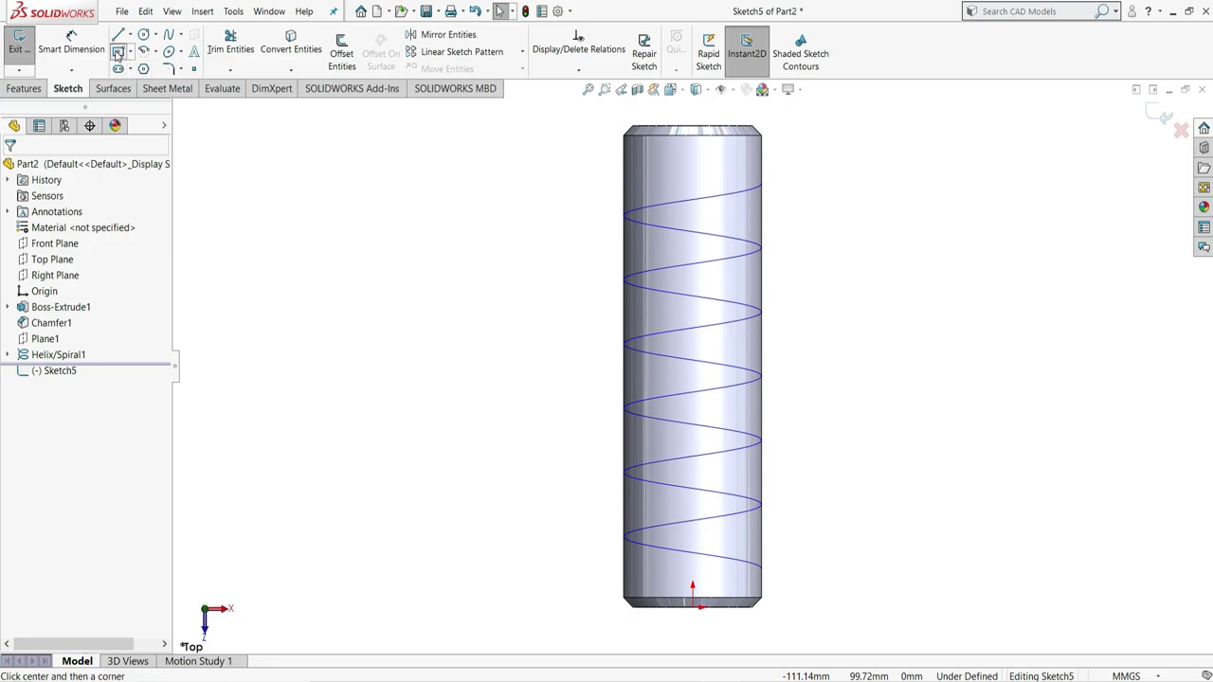
left_click(843, 561)
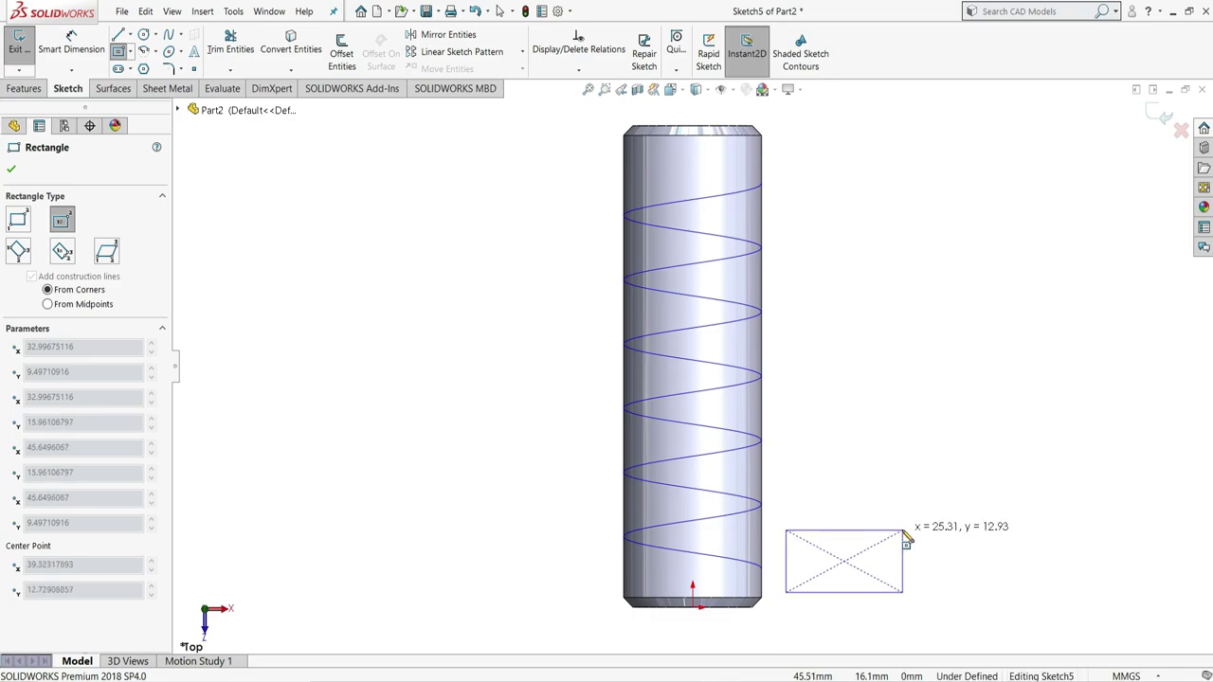
left_click(902, 531)
right_click(911, 534)
left_click(941, 537)
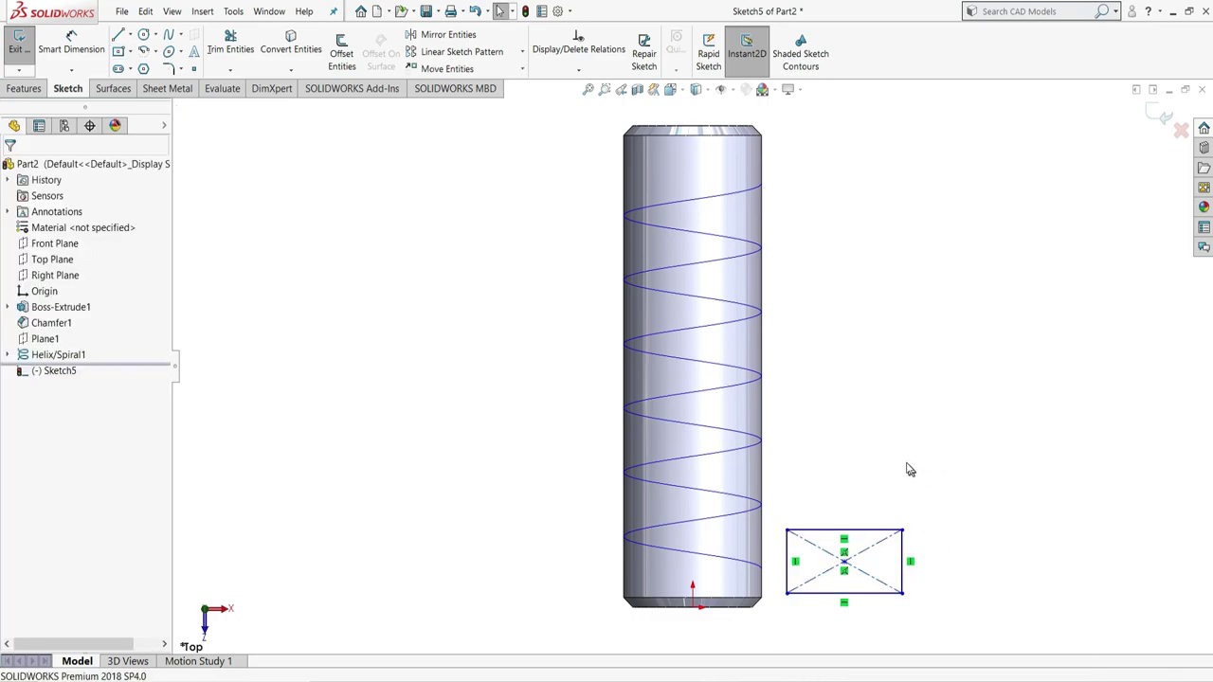
left_click(80, 50)
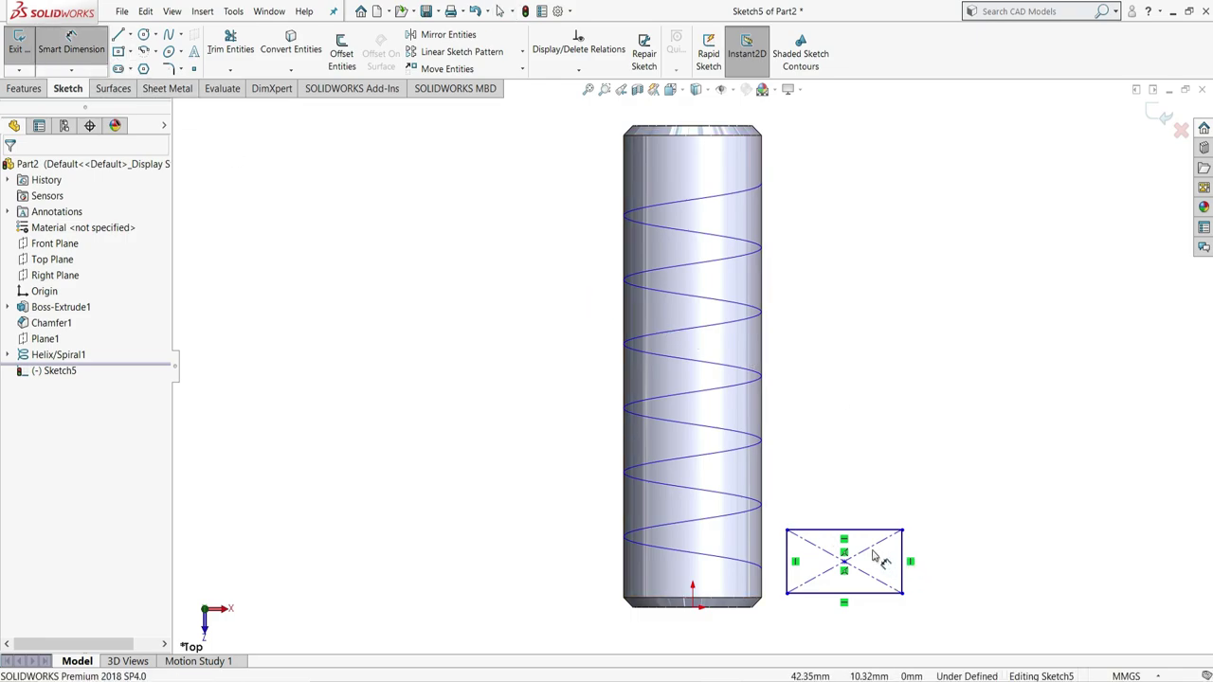
Step: Dimension the rectangle 6.00 mm wide and 4.00 mm tall
left_click(850, 513)
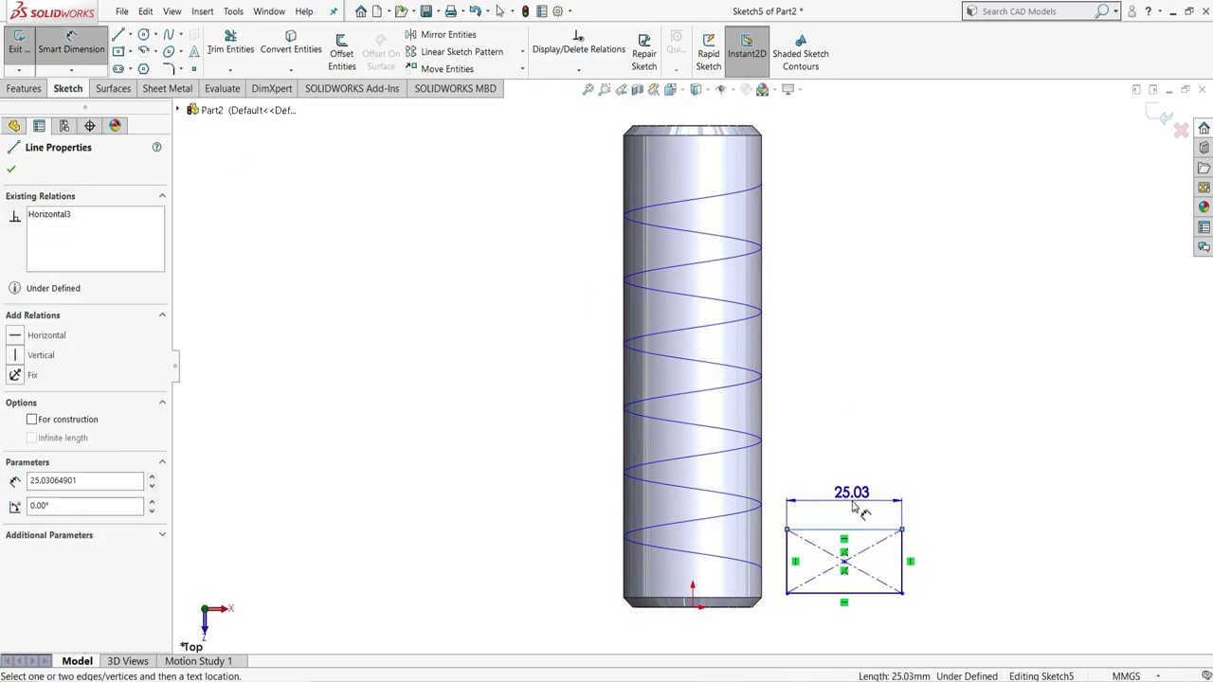
left_click(857, 510)
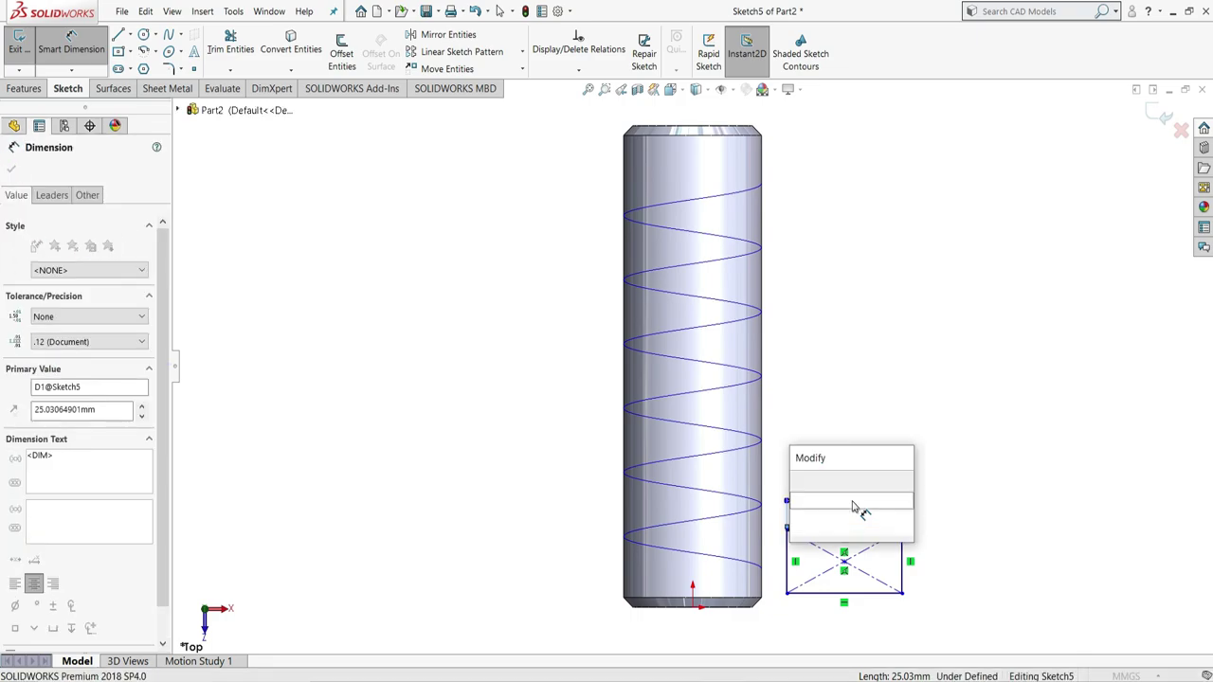
key("Return")
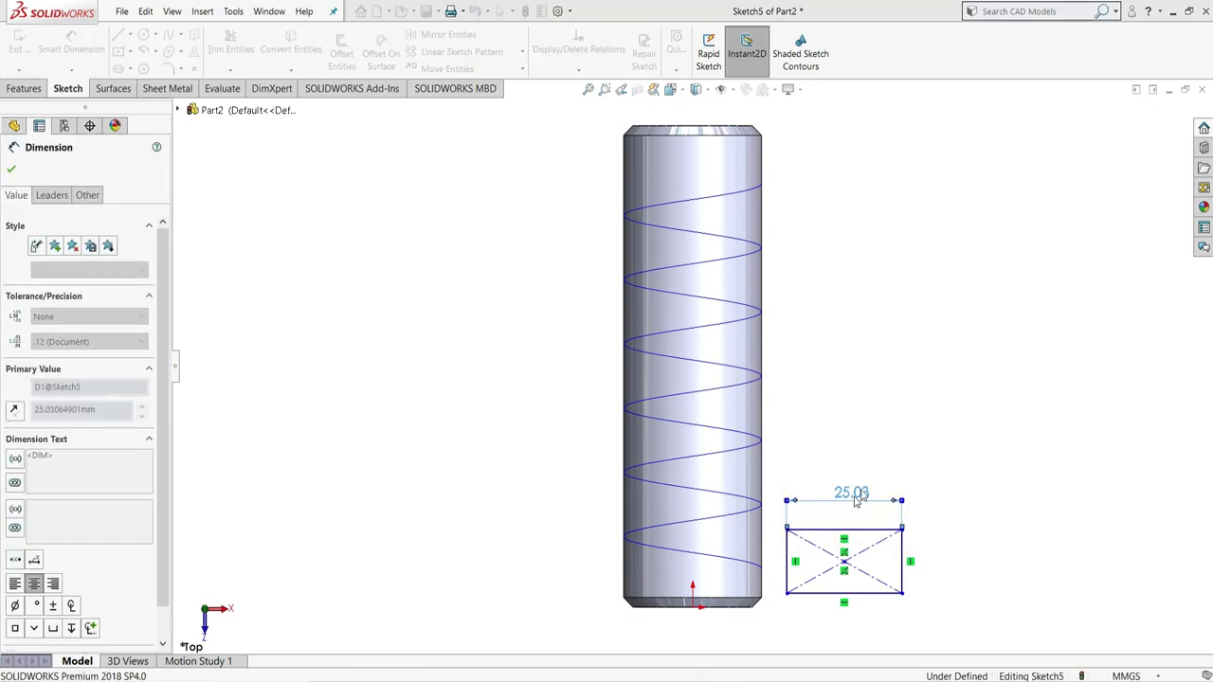
scroll(873, 585, "down", 2)
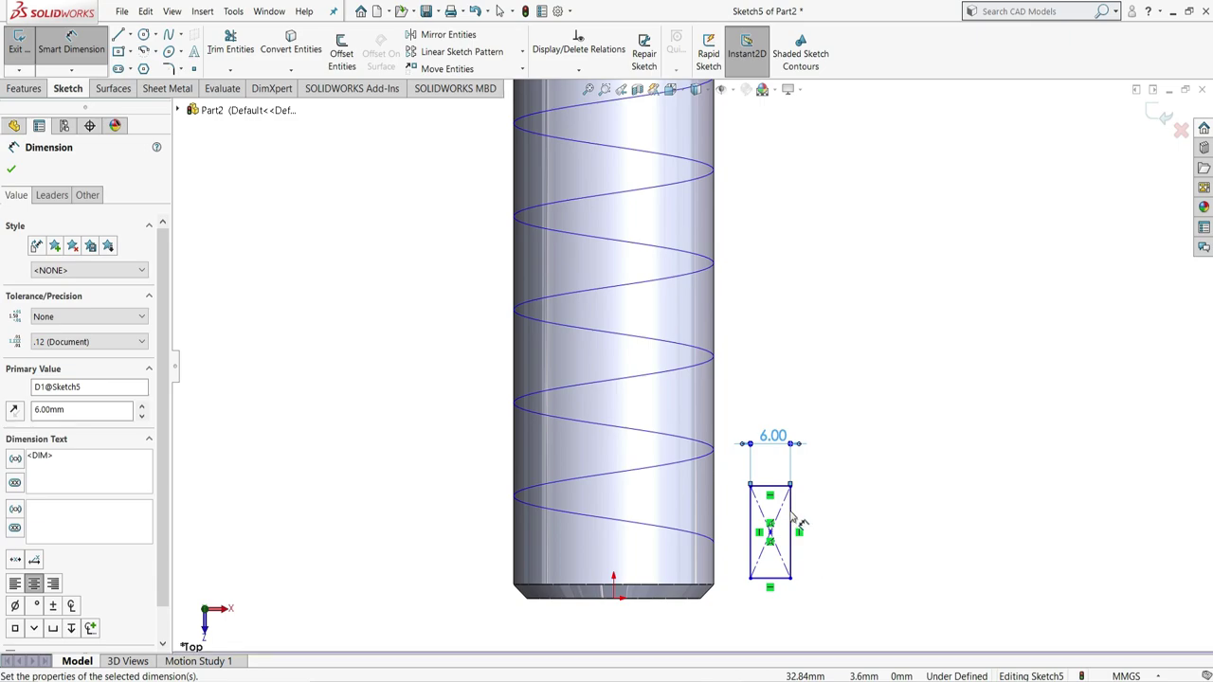
left_click(818, 527)
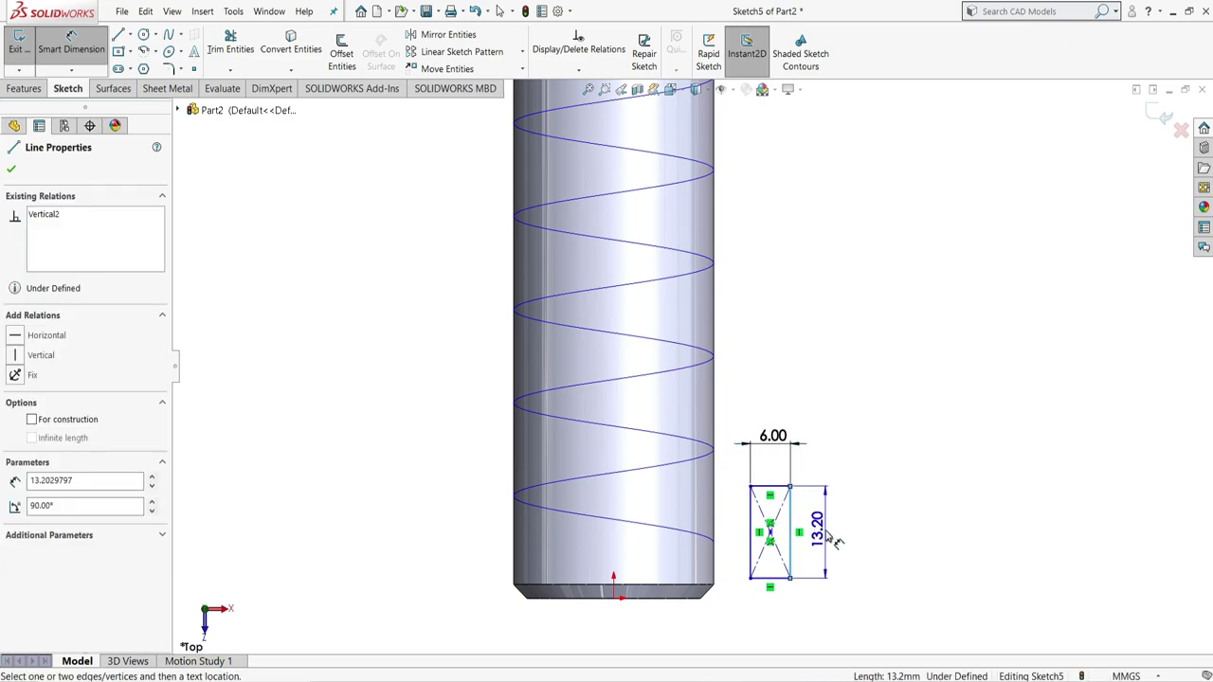
left_click(833, 538)
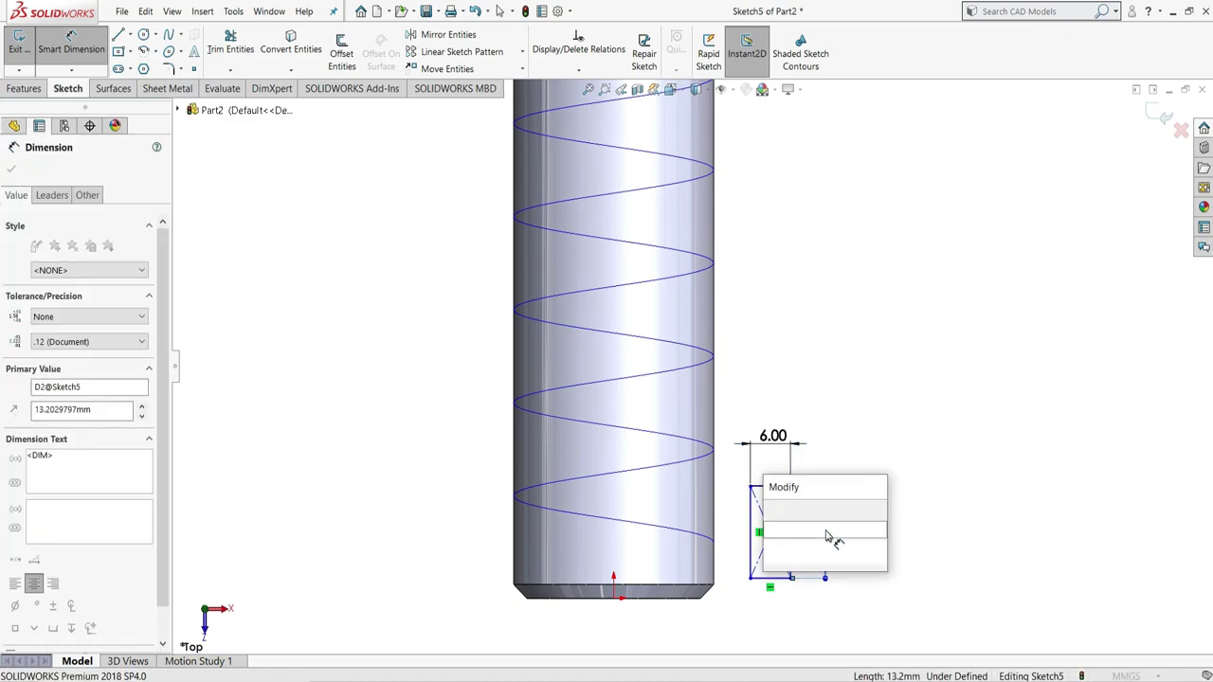
type("4")
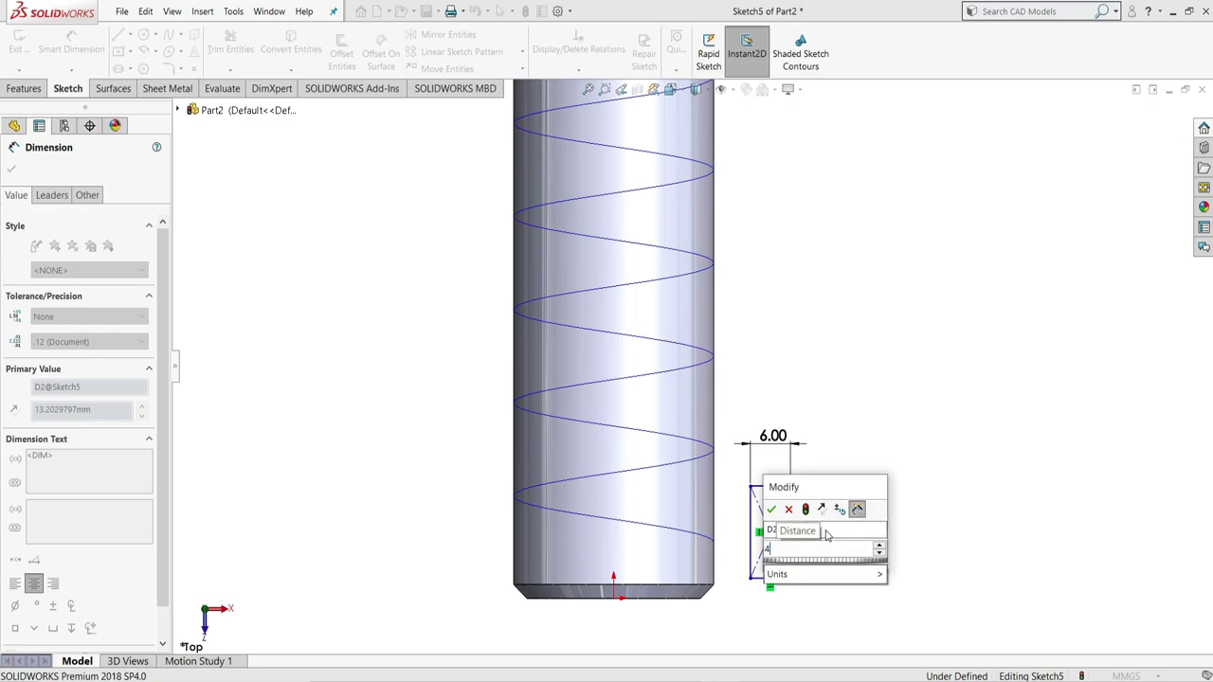
key("Return")
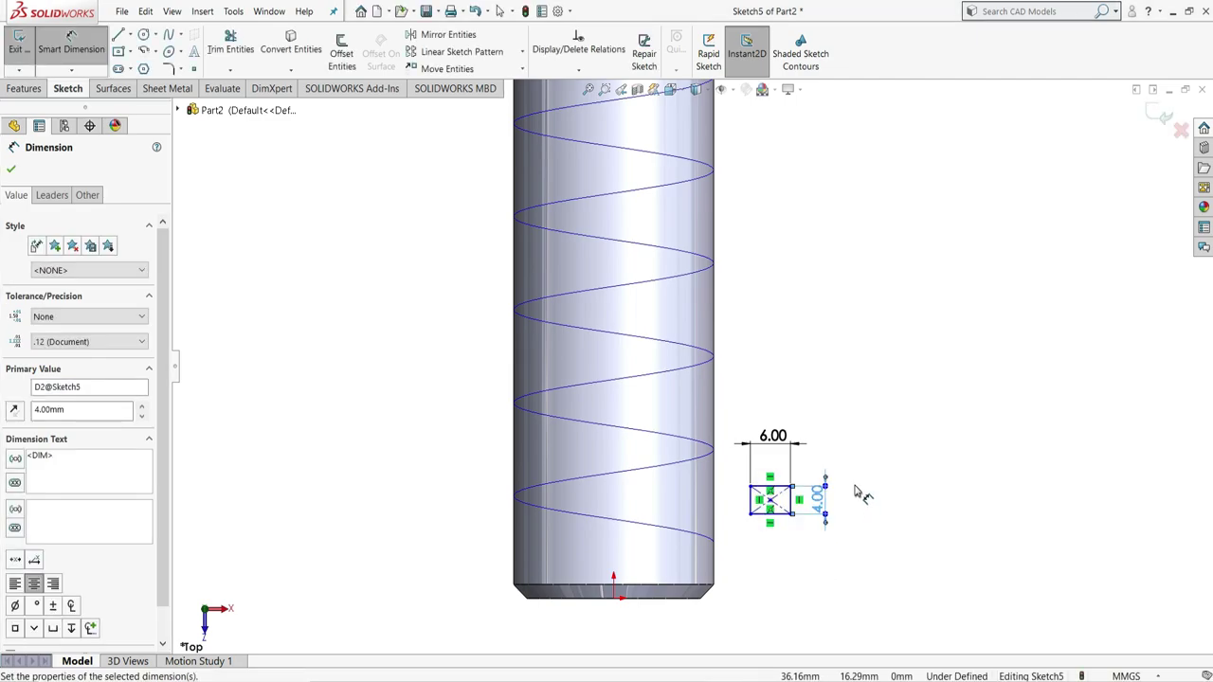
right_click(893, 507)
left_click(896, 528)
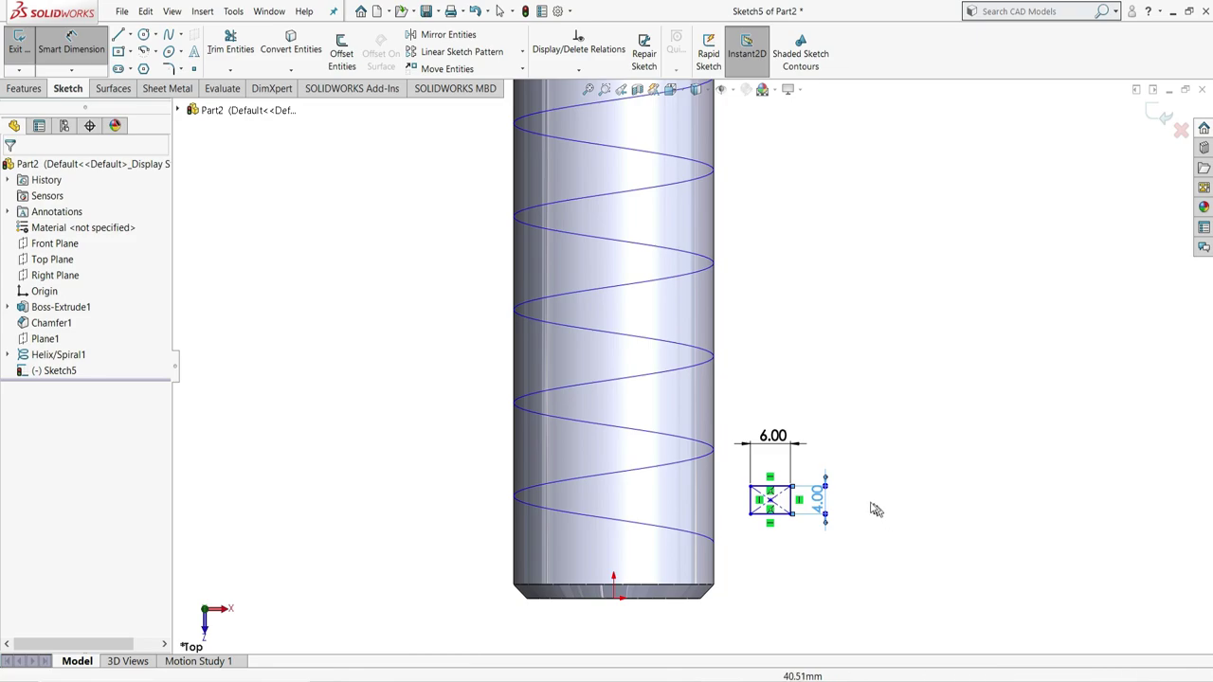
Step: Pierce the rectangle's left-edge midpoint onto the helix, fully defining the sketch
scroll(875, 509, "down", 5)
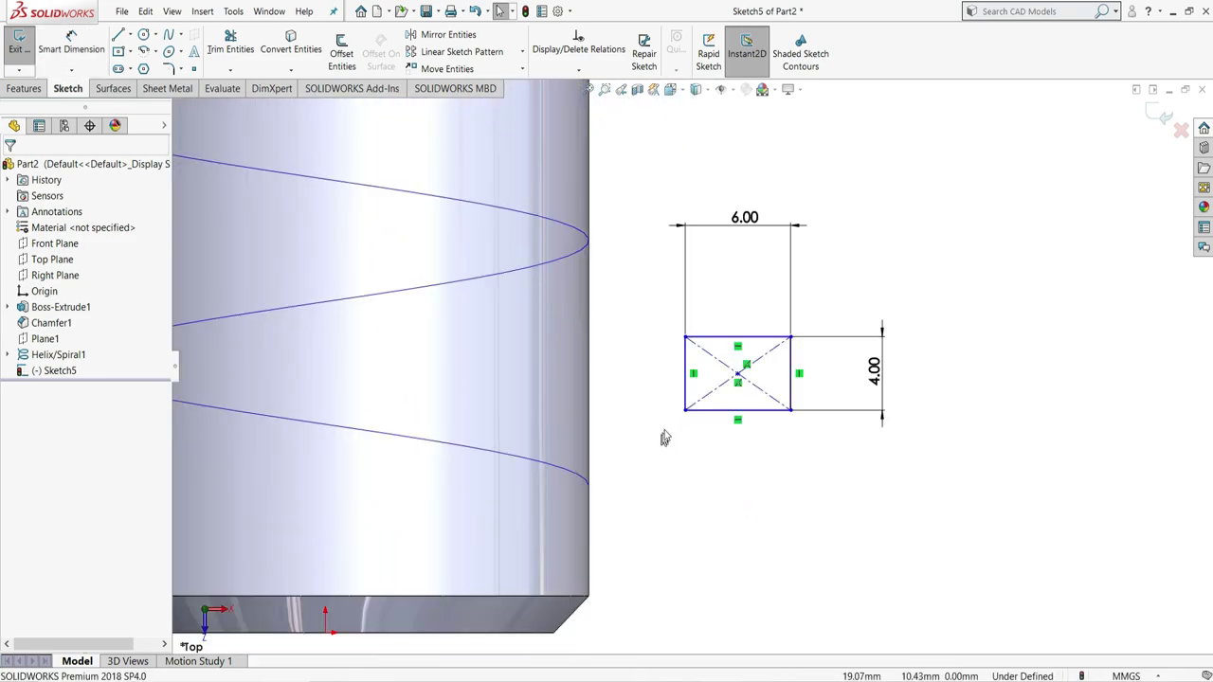
scroll(673, 407, "down", 5)
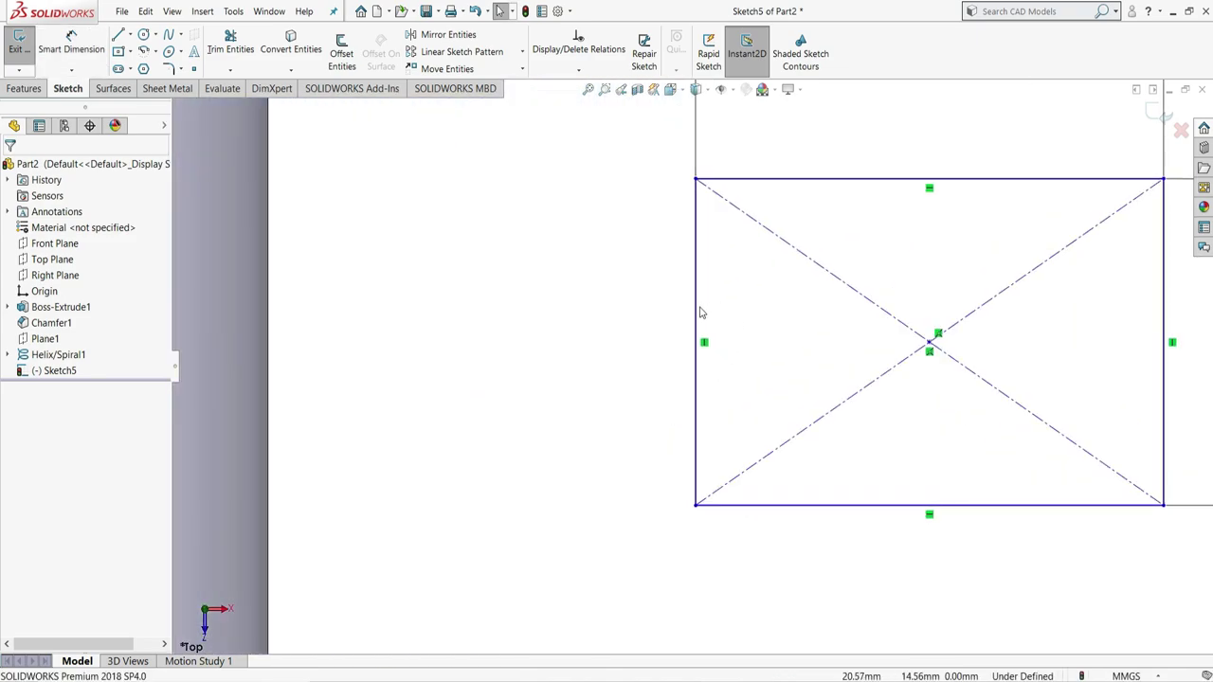
left_click(697, 358)
scroll(588, 365, "up", 5)
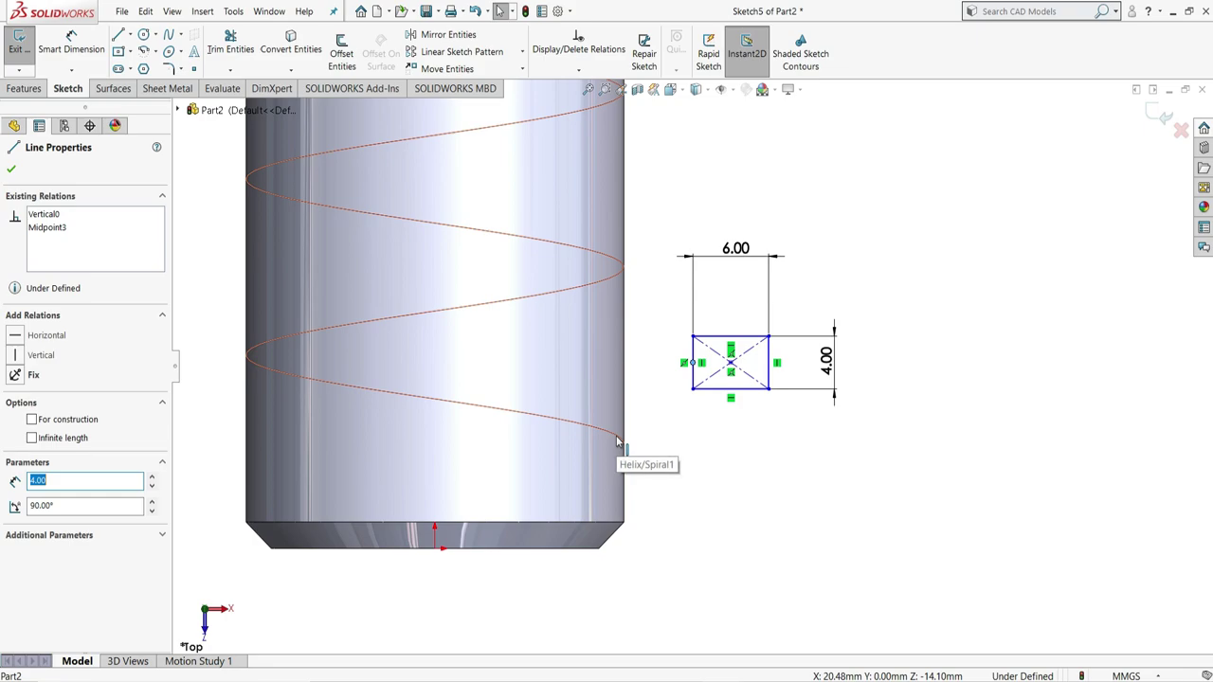
left_click(624, 443)
left_click(648, 455, "ctrl")
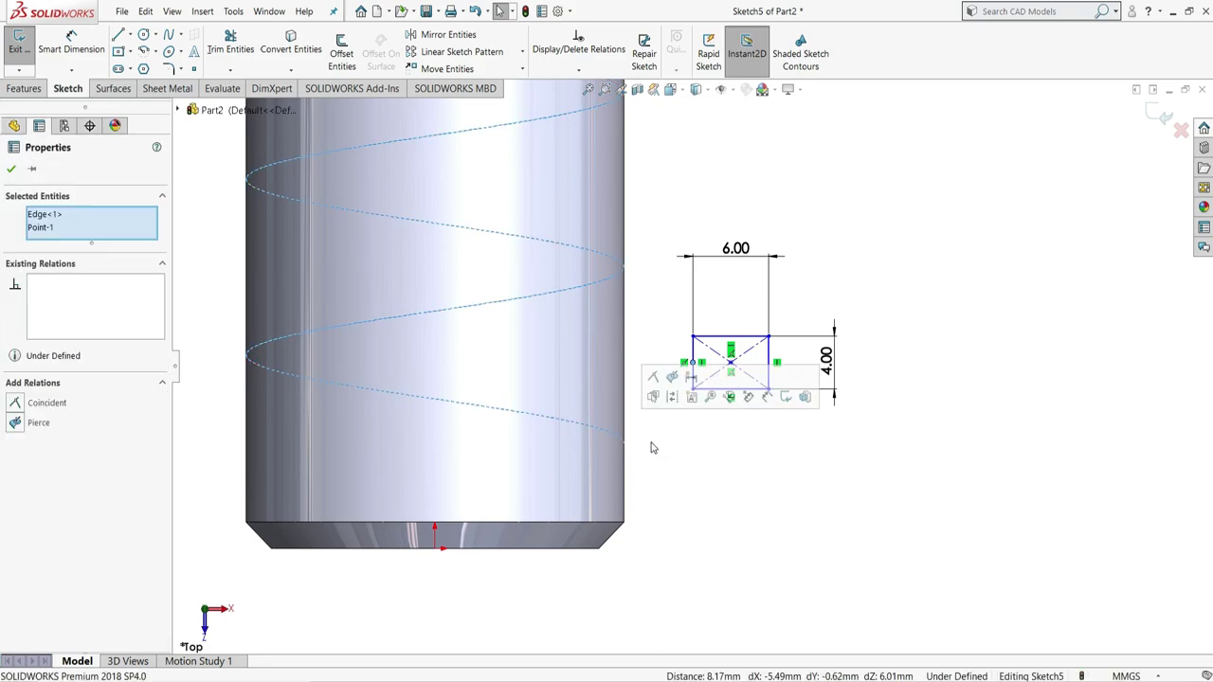
left_click(671, 376)
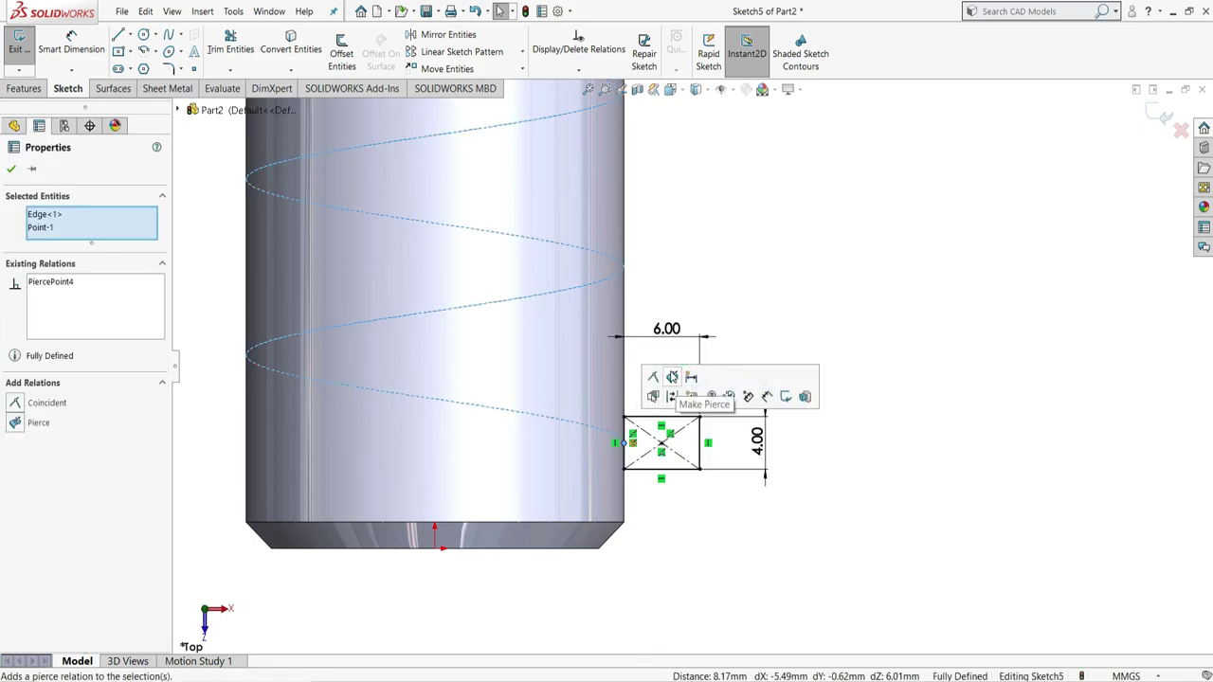
left_click(846, 507)
Step: Sweep the 6 × 4 Sketch5 rectangle along Helix/Spiral1 to create the thread
key("f")
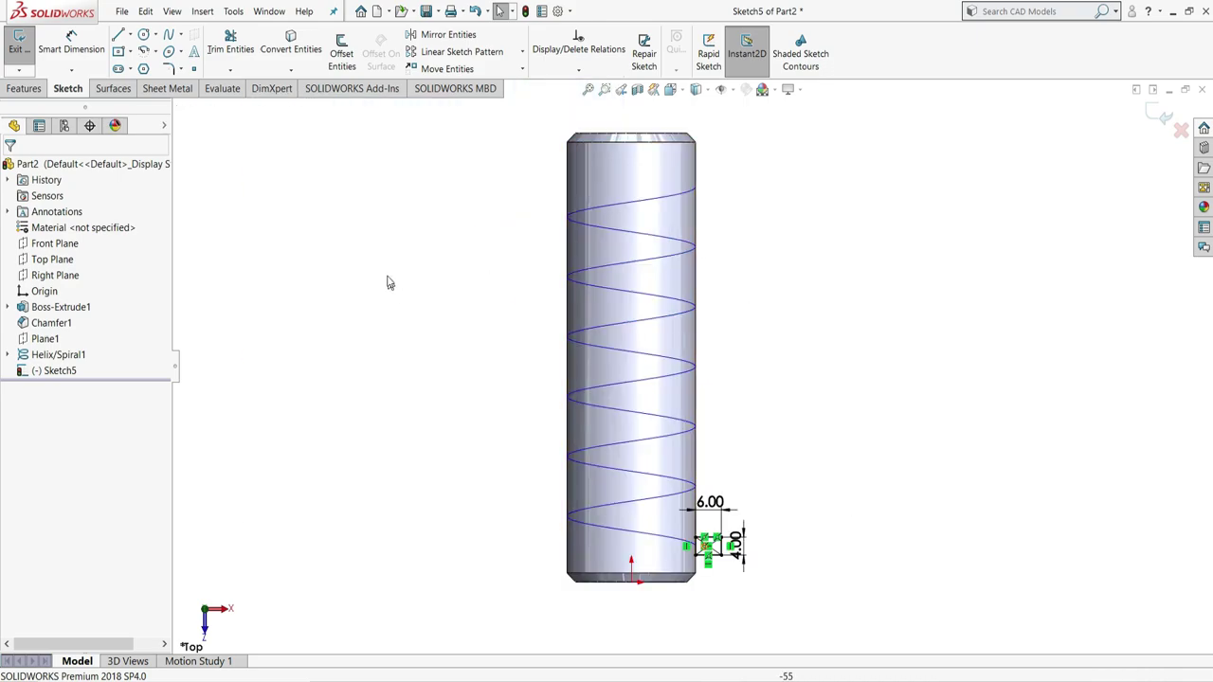
left_click(30, 91)
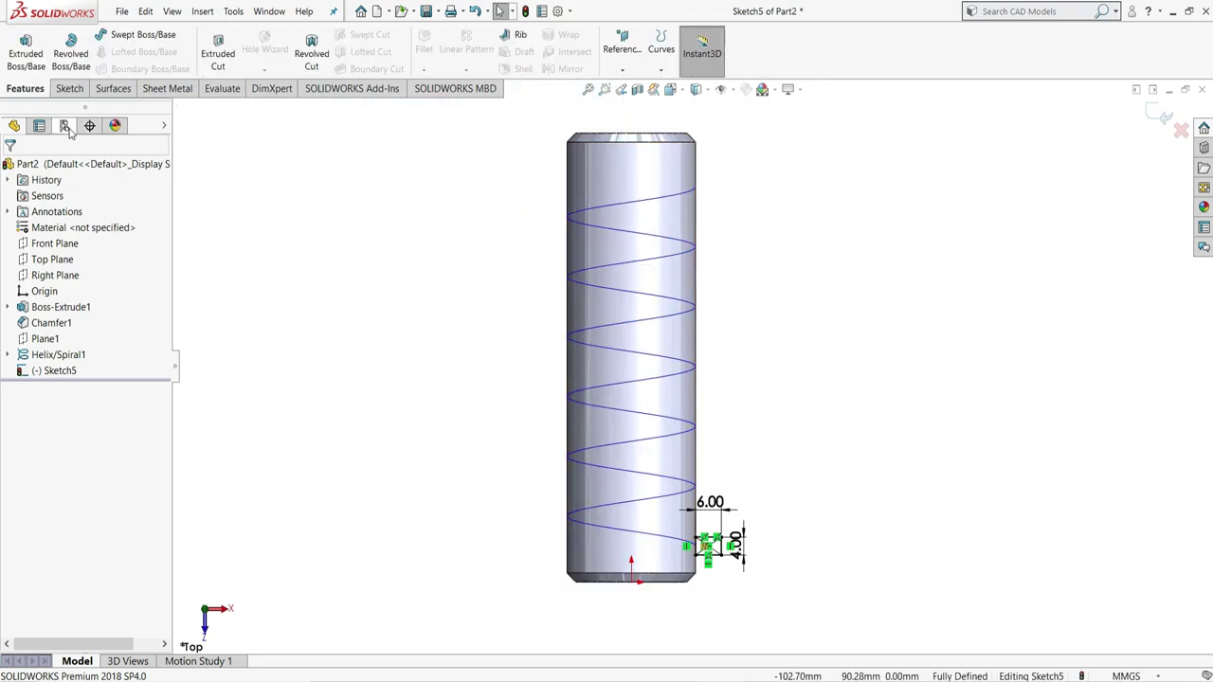
left_click(134, 36)
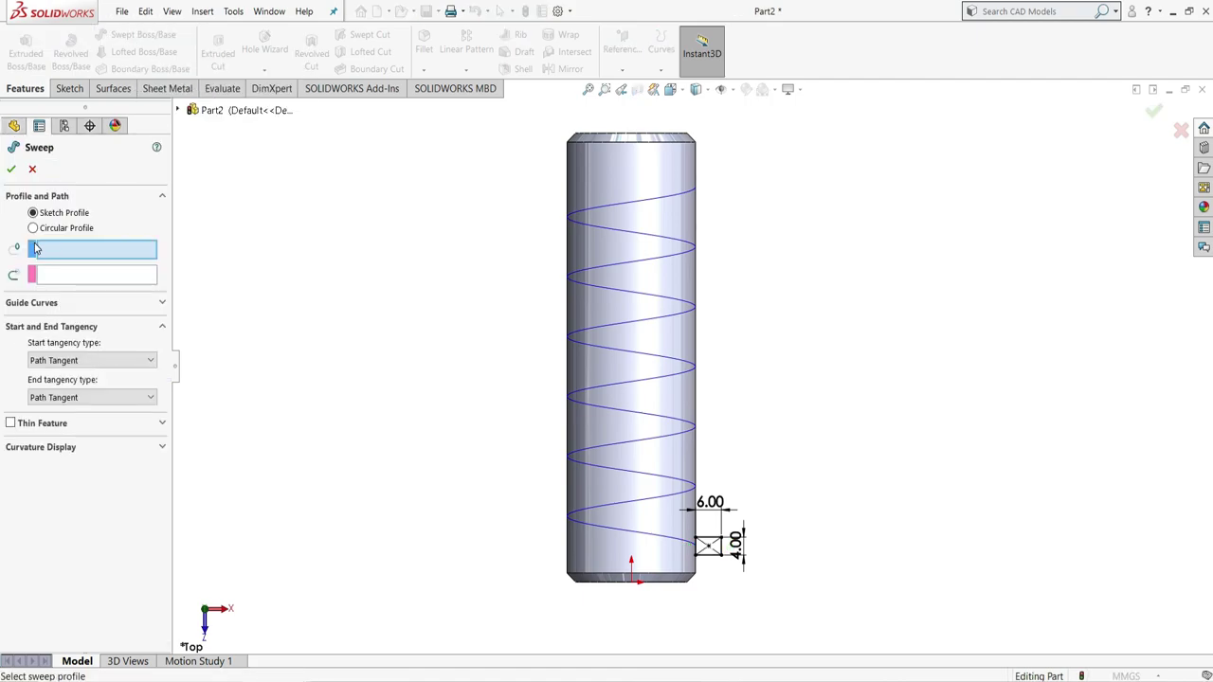
left_click(712, 546)
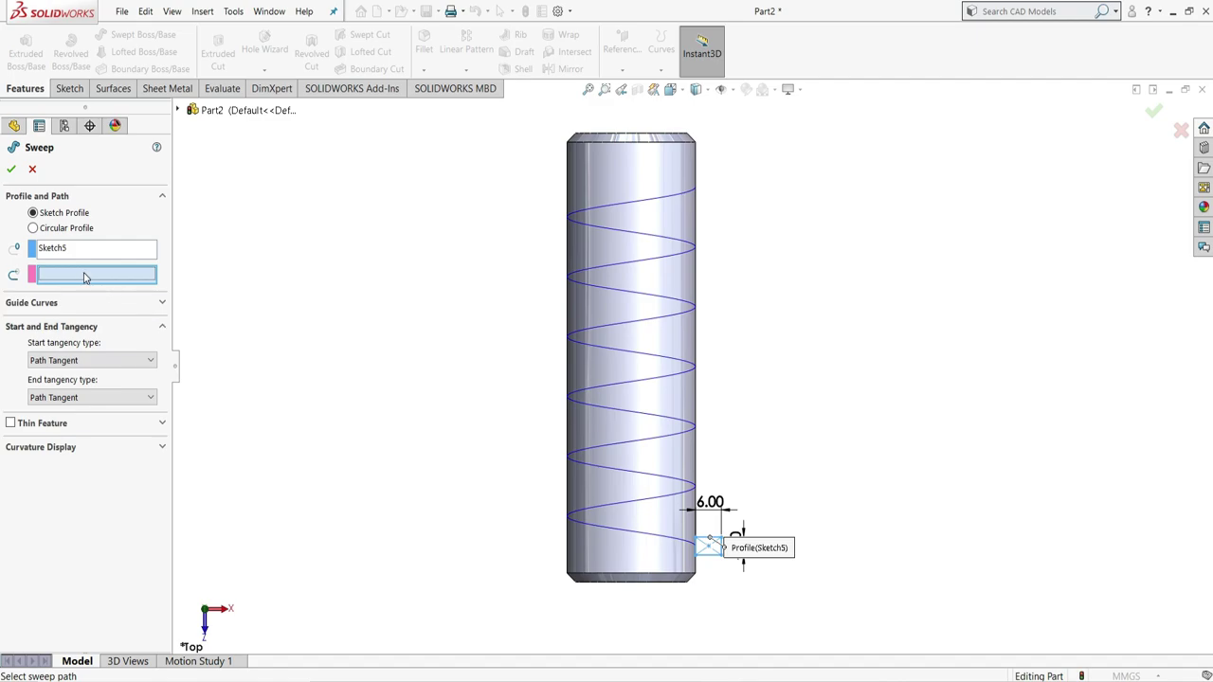
left_click(645, 532)
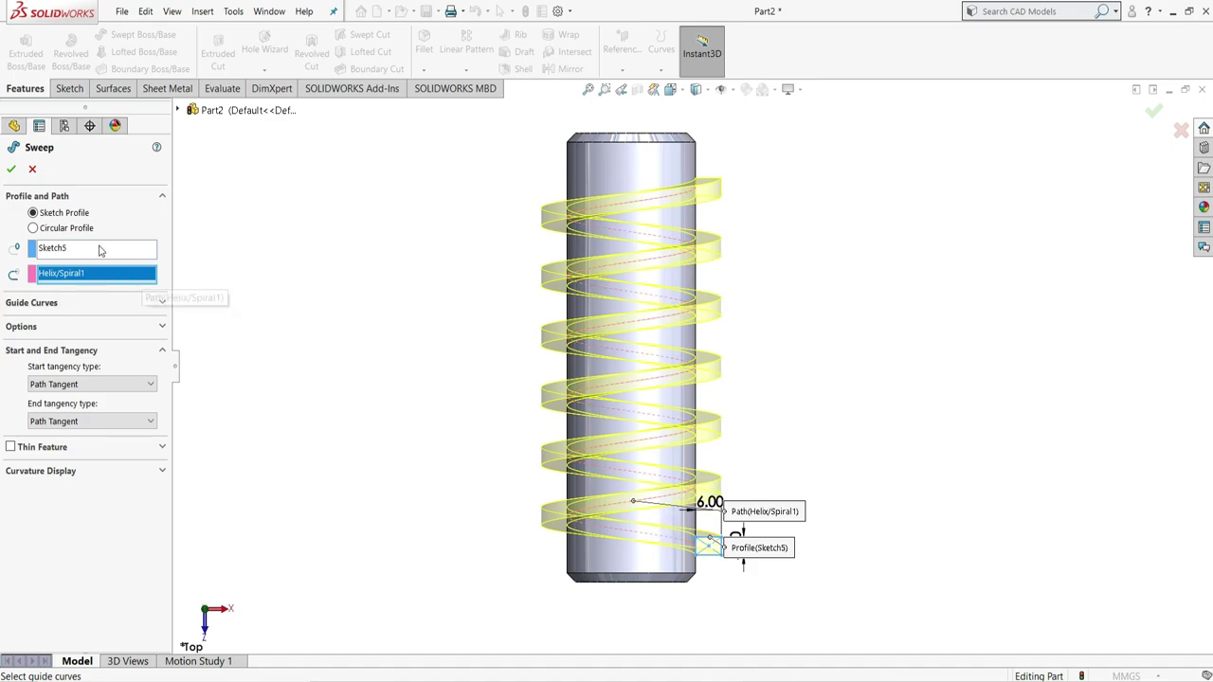
left_click(12, 170)
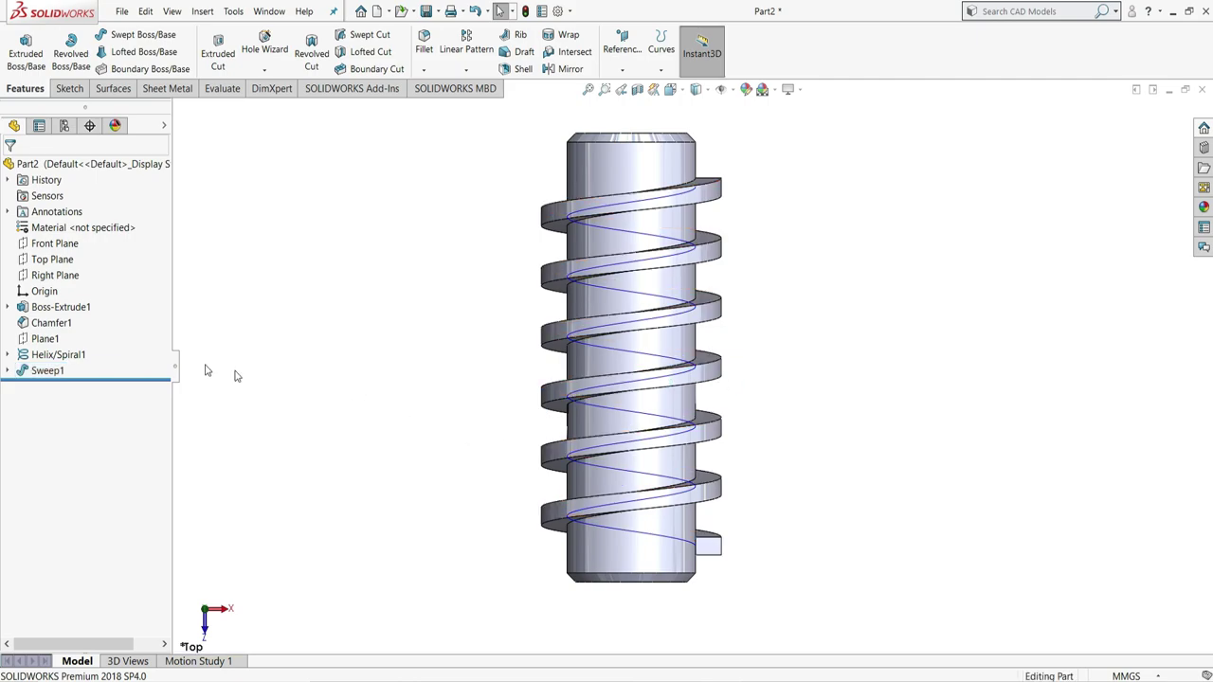
Step: Hide Helix/Spiral1 and view the threaded shaft from an isometric angle
left_click(67, 360)
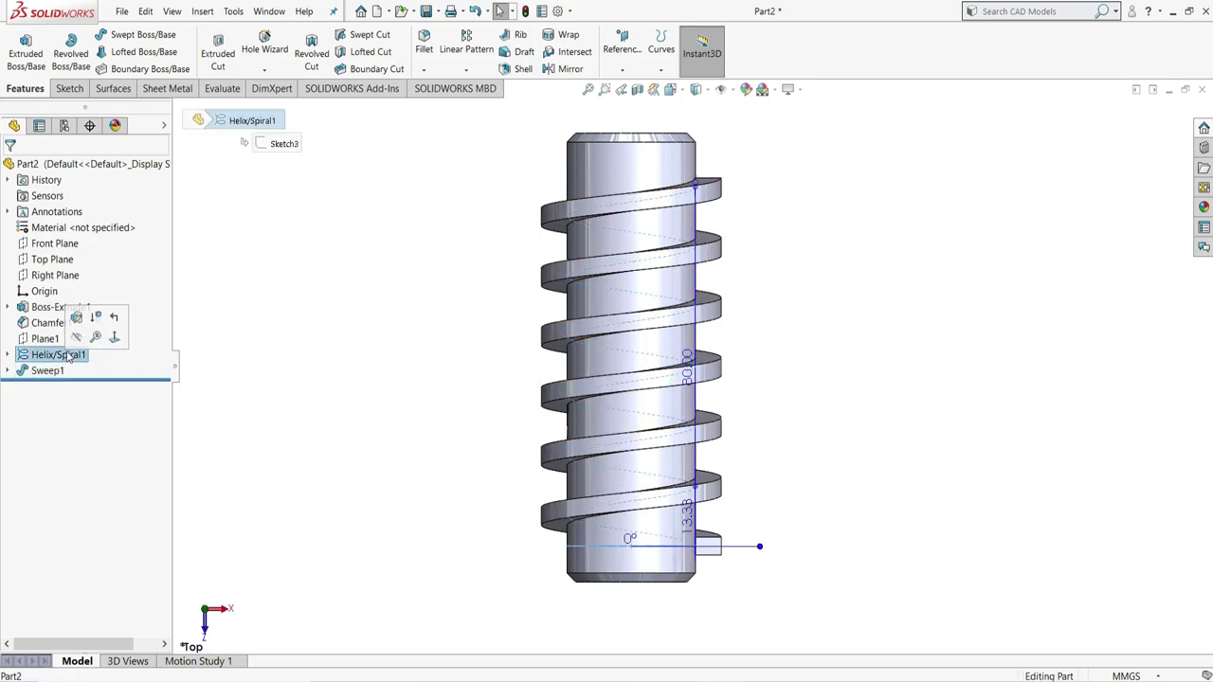
left_click(76, 337)
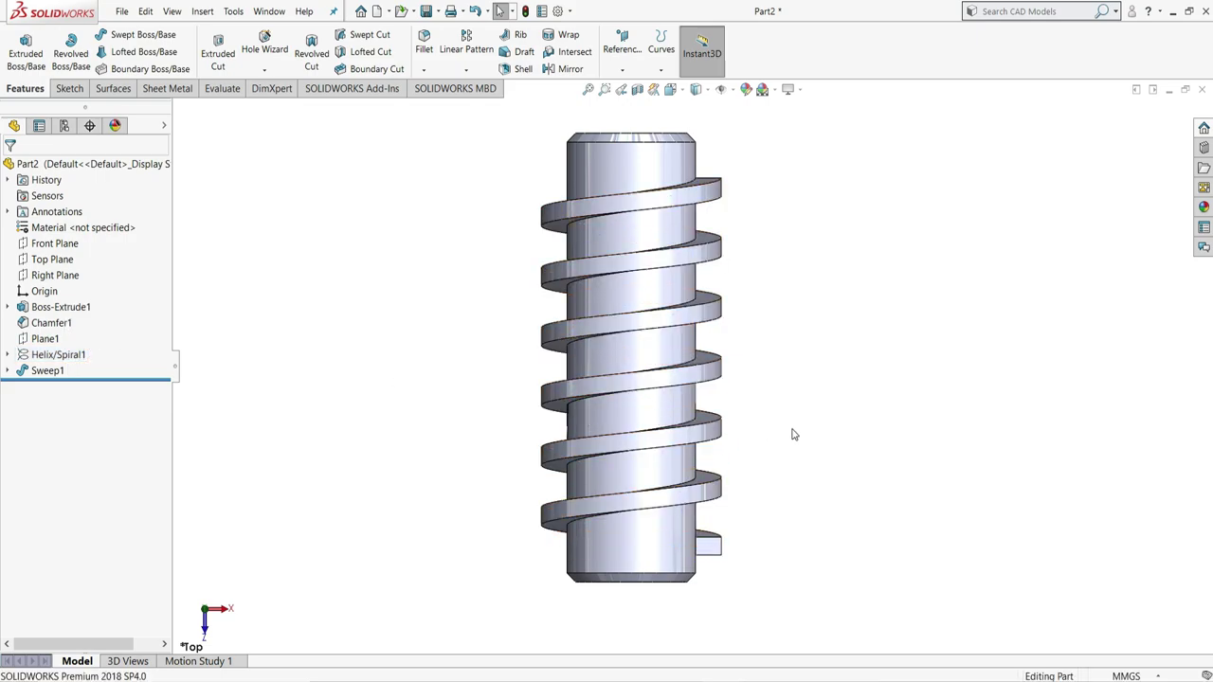
key("ctrl+7")
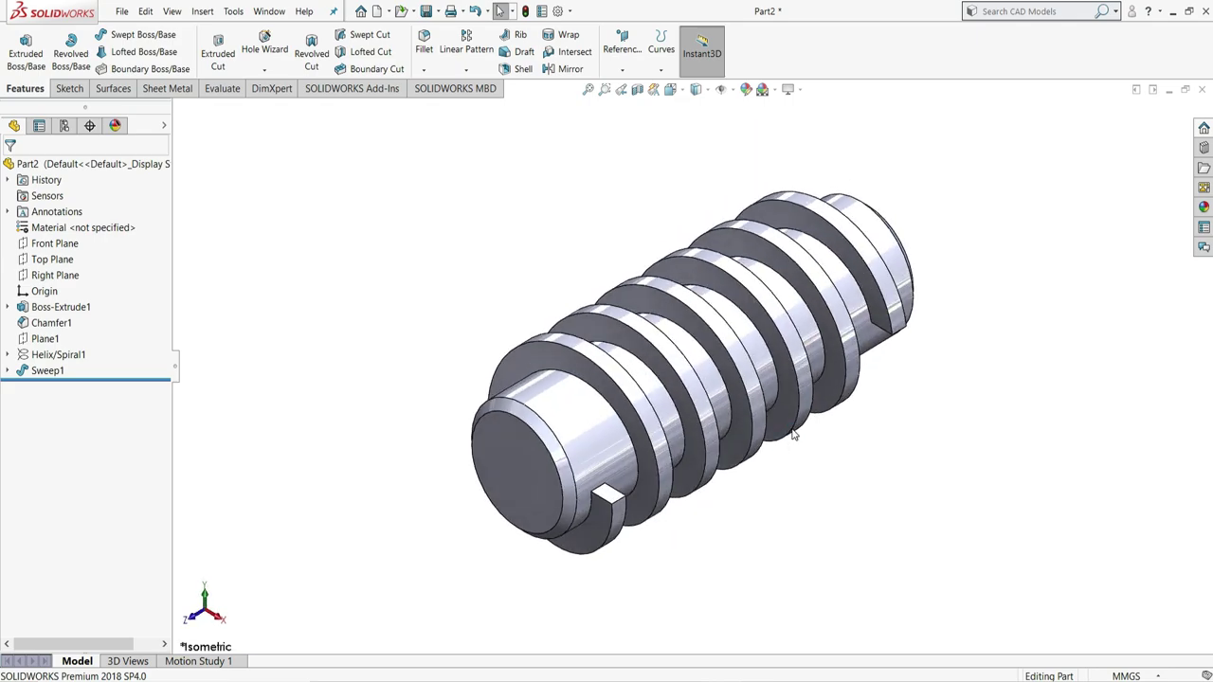
middle_click_drag(865, 512, 429, 247)
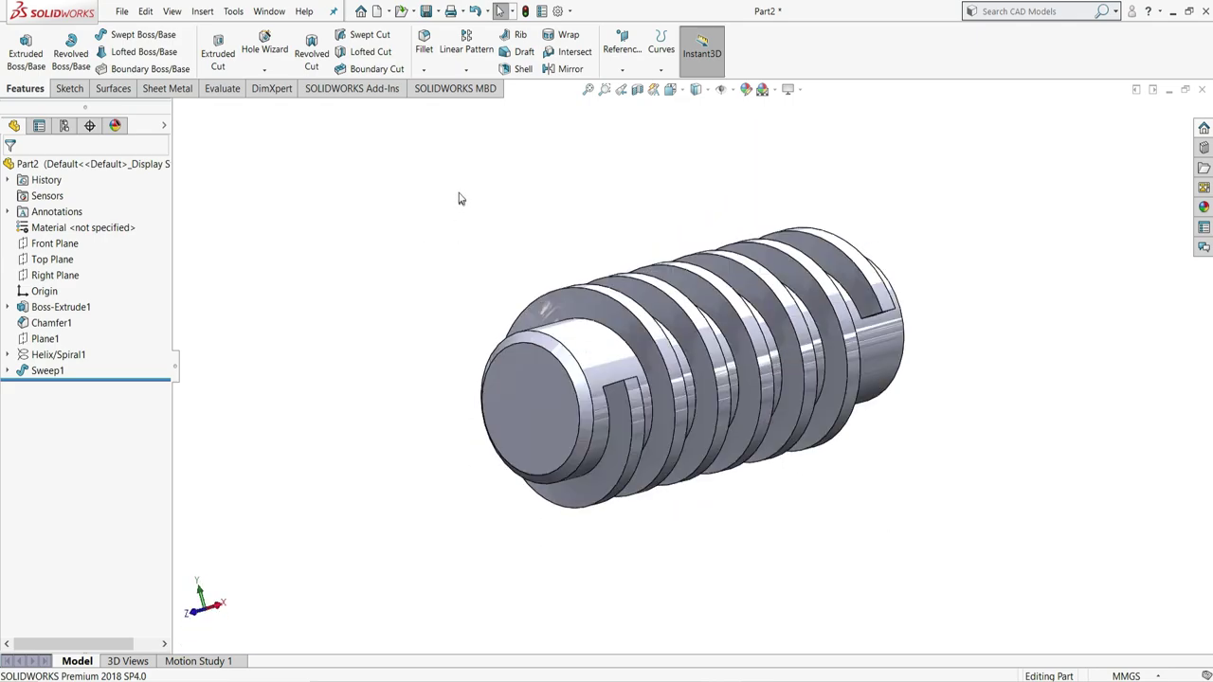
Step: Fillet the two helical edges of the swept thread with a 3 mm radius
left_click(425, 49)
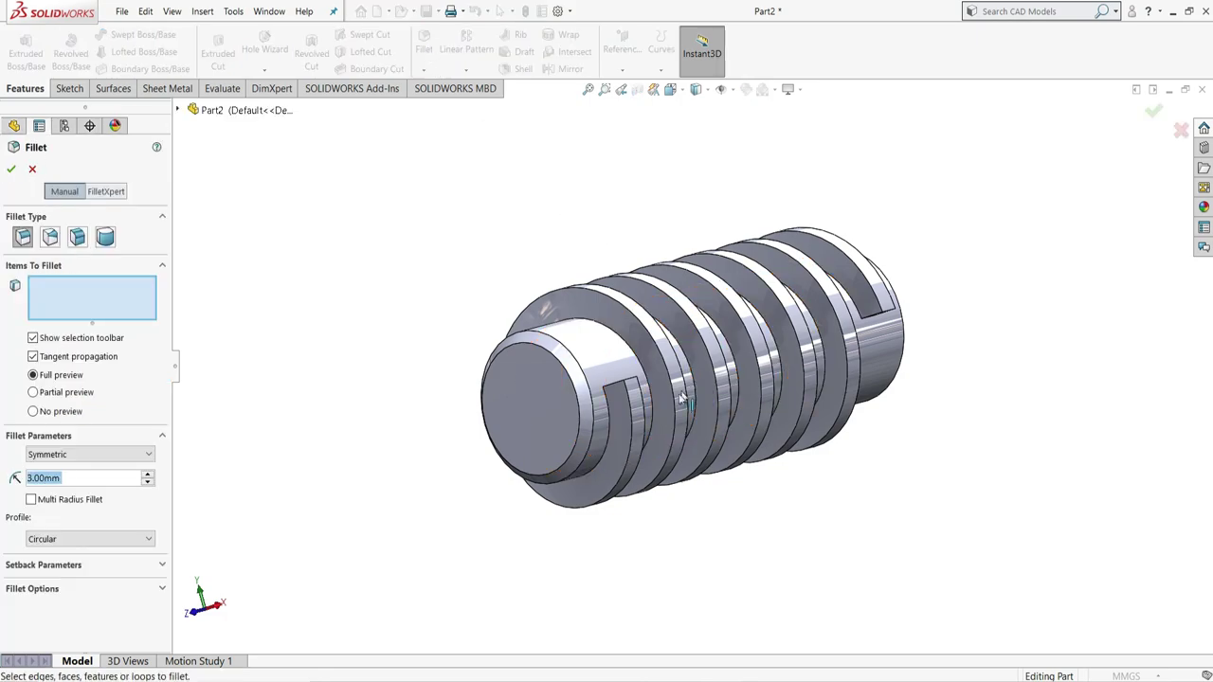
scroll(682, 400, "up", 2)
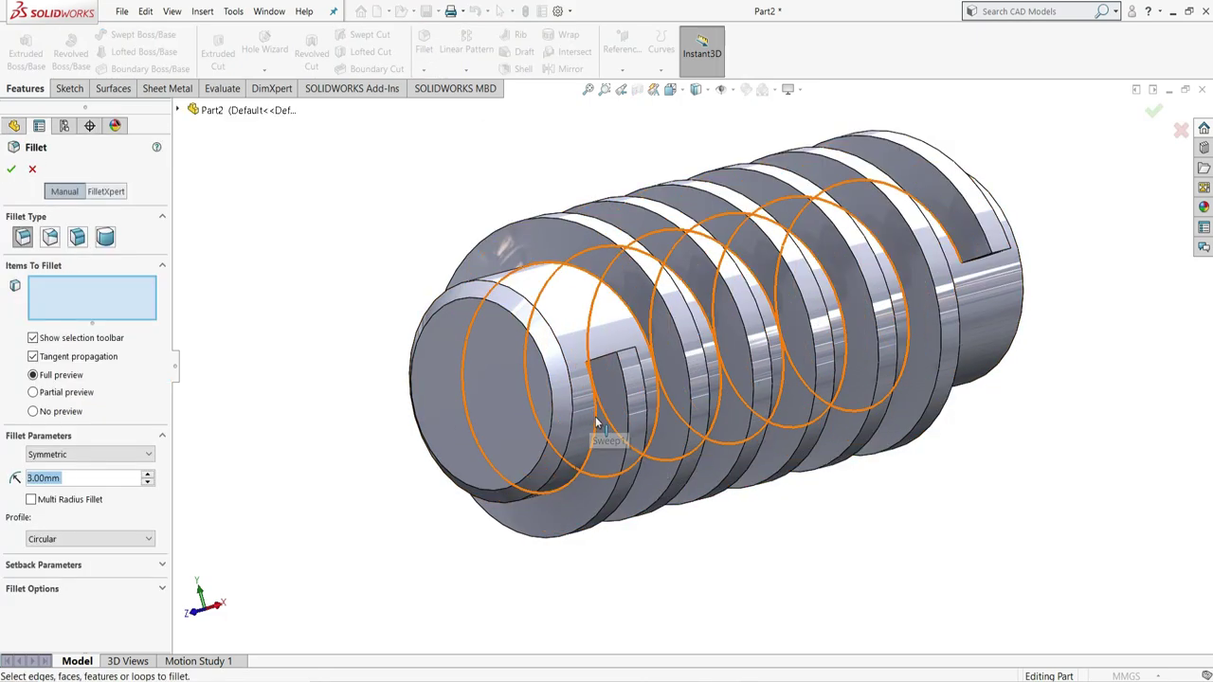
left_click(595, 417)
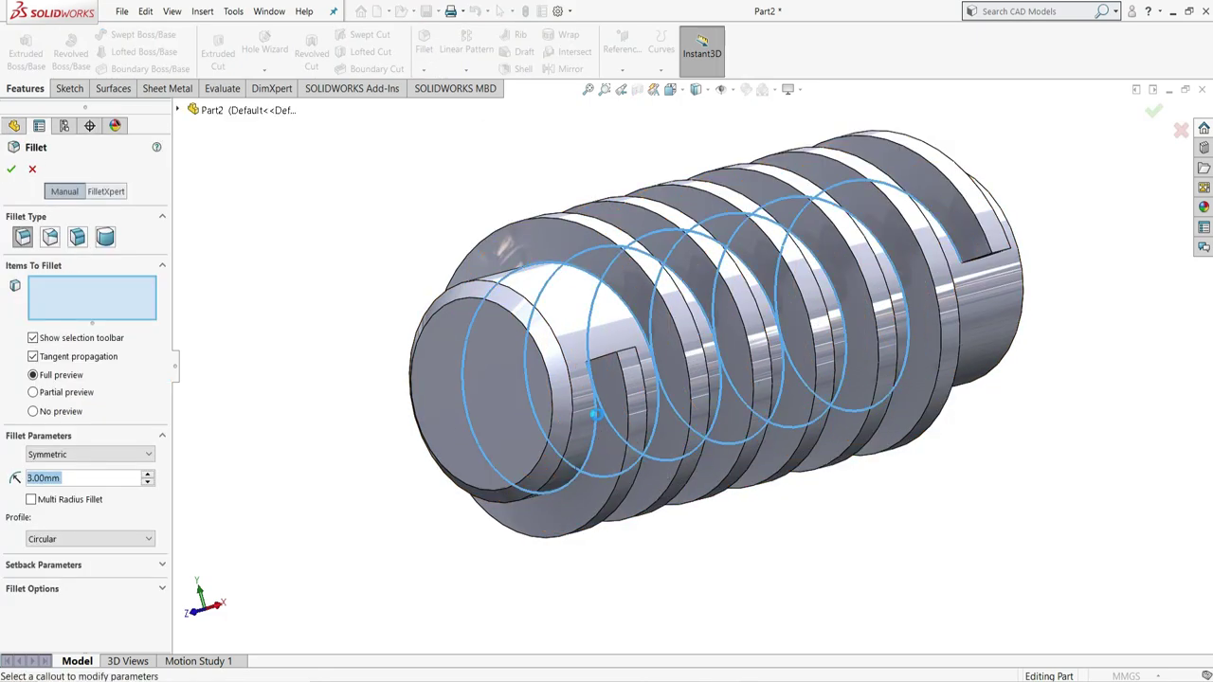
left_click(666, 449)
middle_click_drag(666, 449, 473, 396)
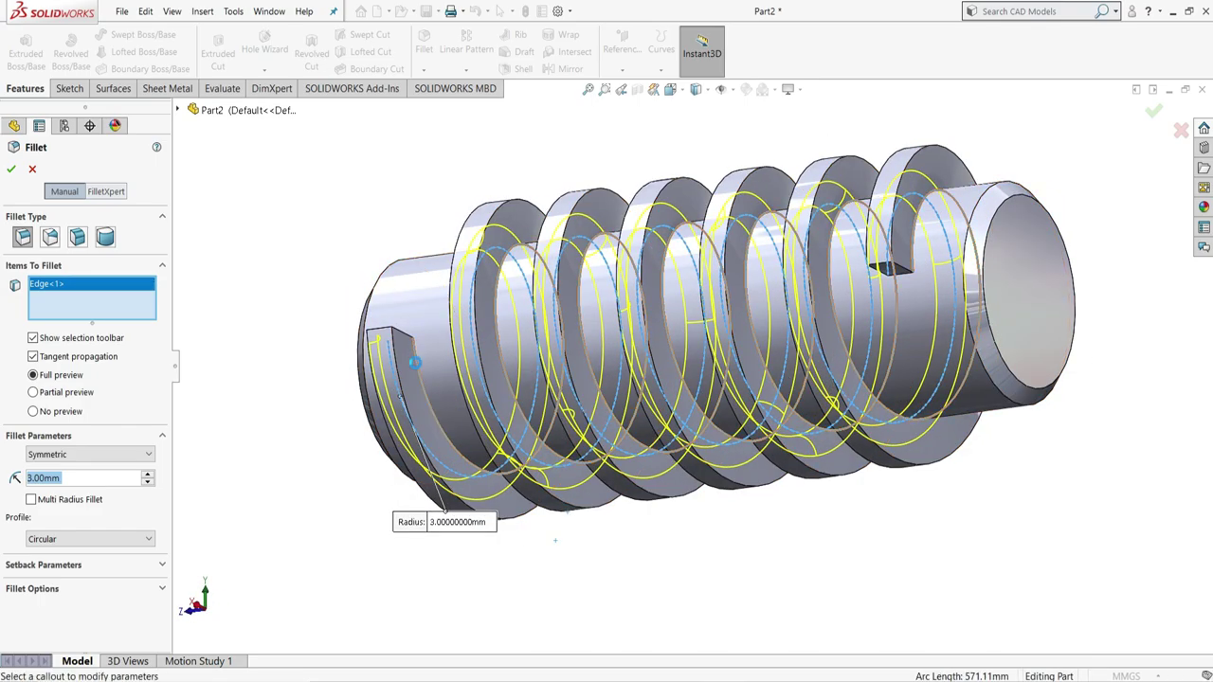
left_click(415, 364)
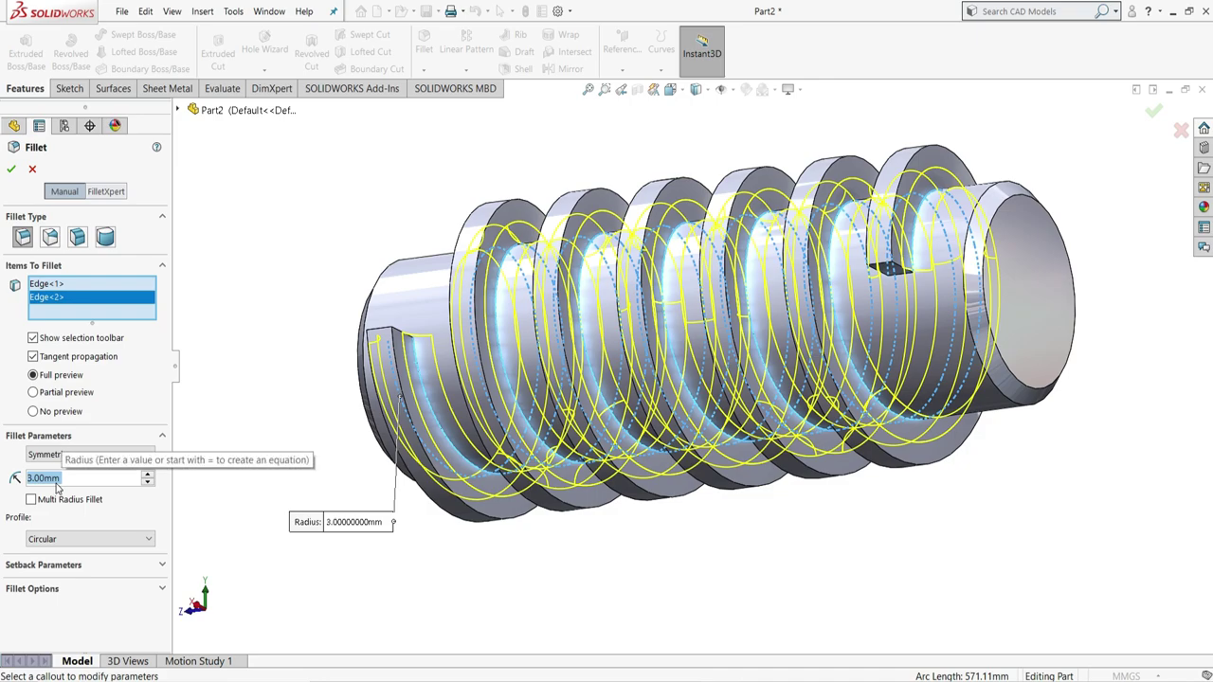
left_click(12, 171)
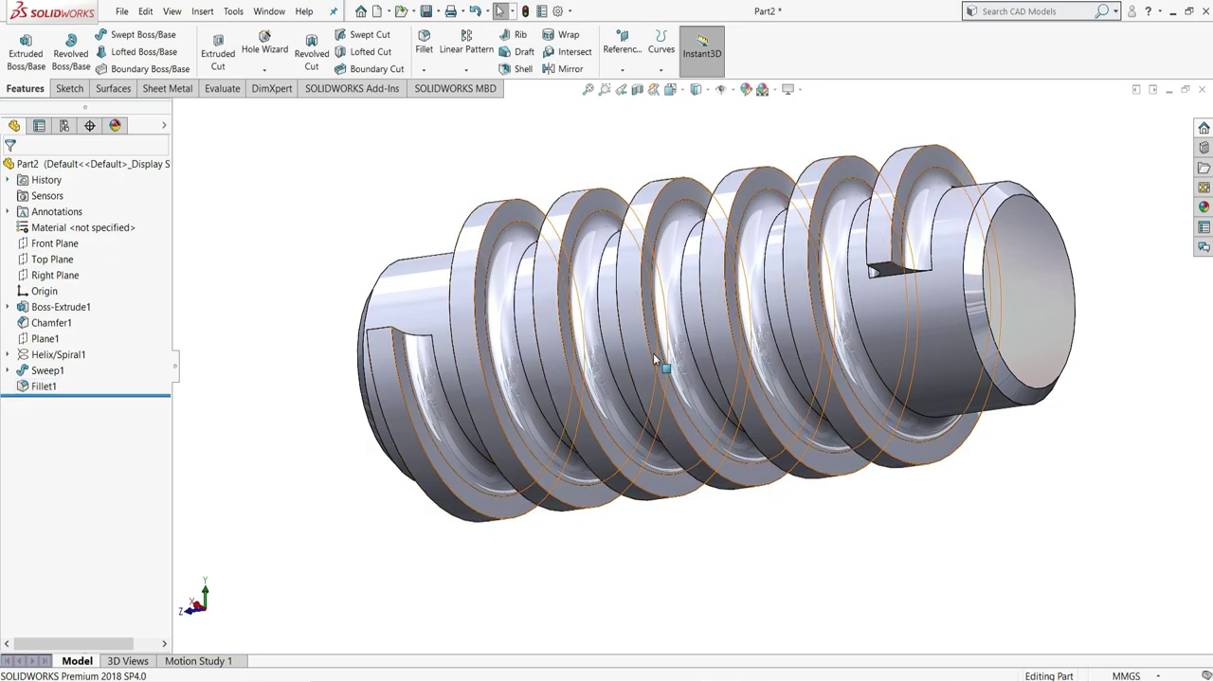
Step: Apply the Metal > Steel polished steel appearance to the shaft
scroll(663, 366, "up", 2)
middle_click_drag(682, 366, 946, 448)
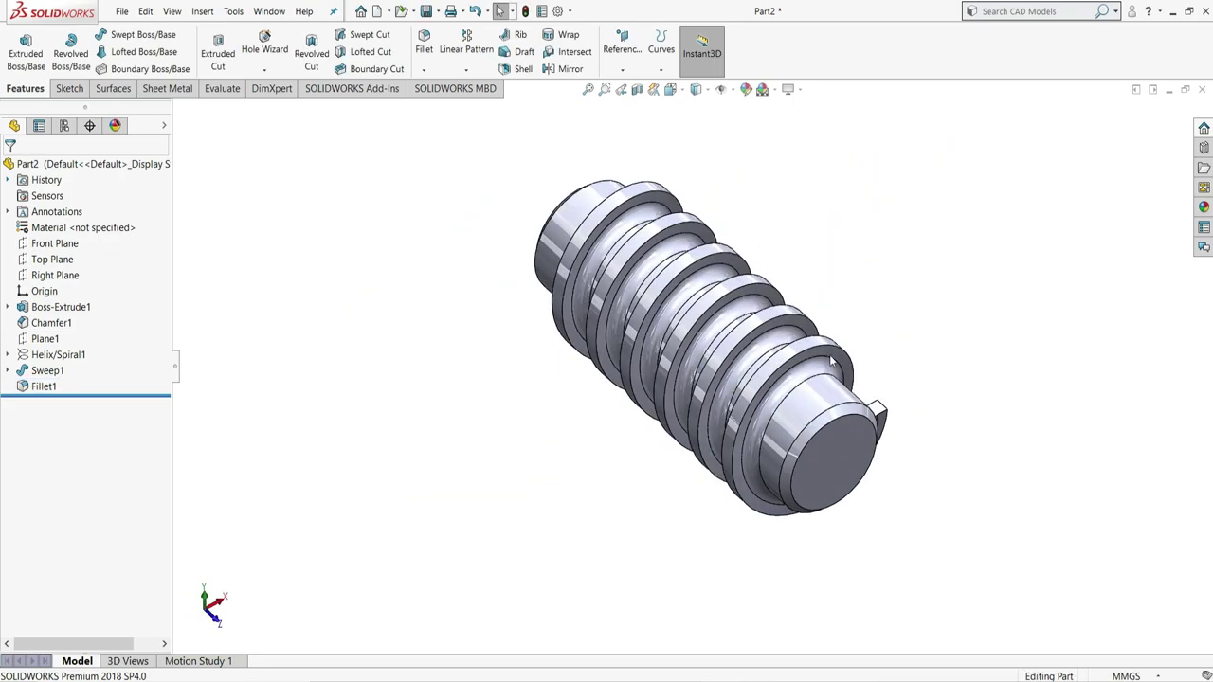
middle_click_drag(831, 360, 797, 191)
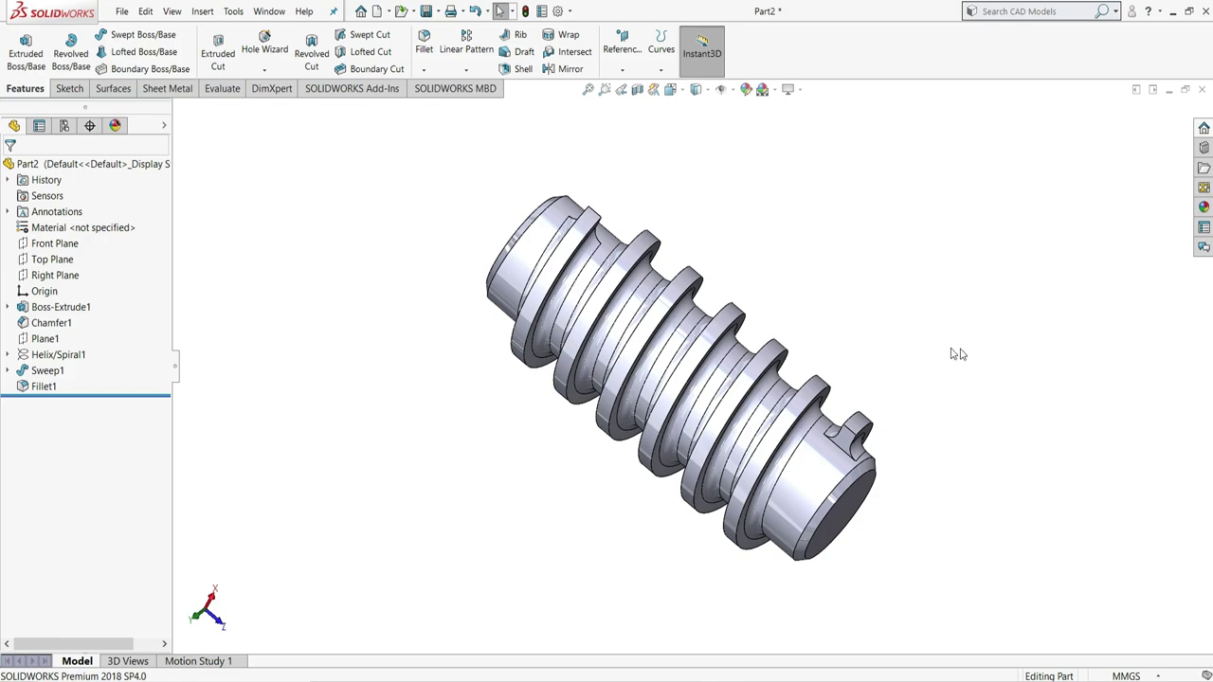
left_click(1203, 210)
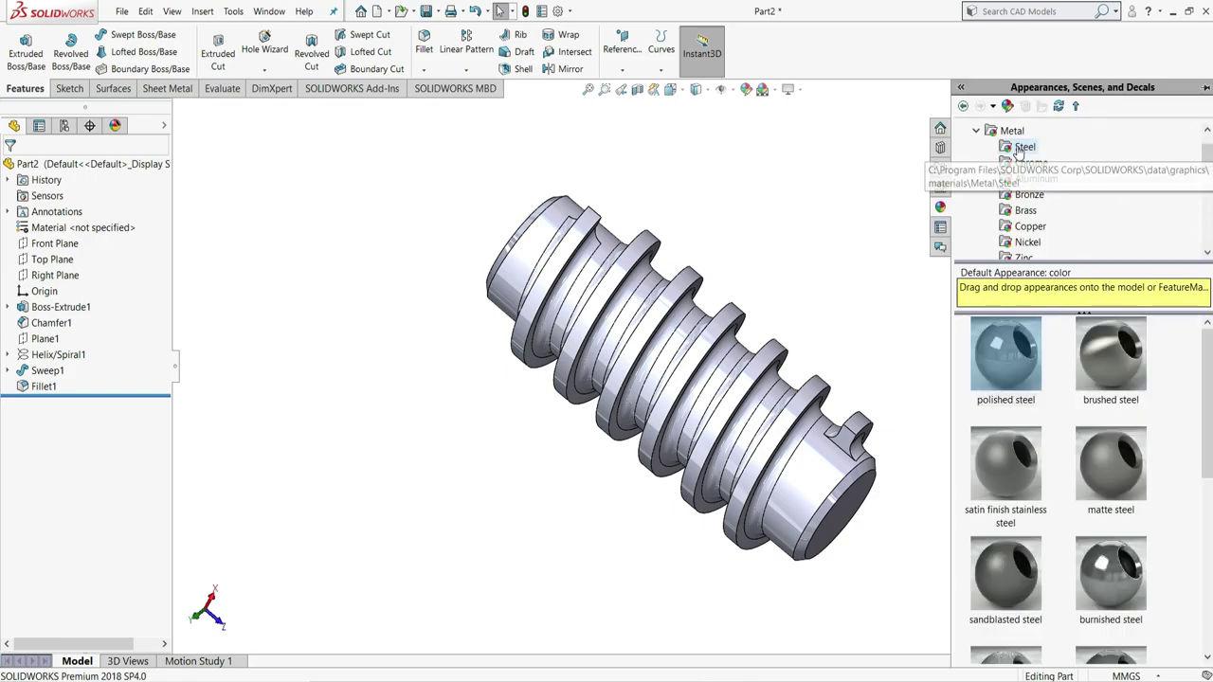
double_click(999, 371)
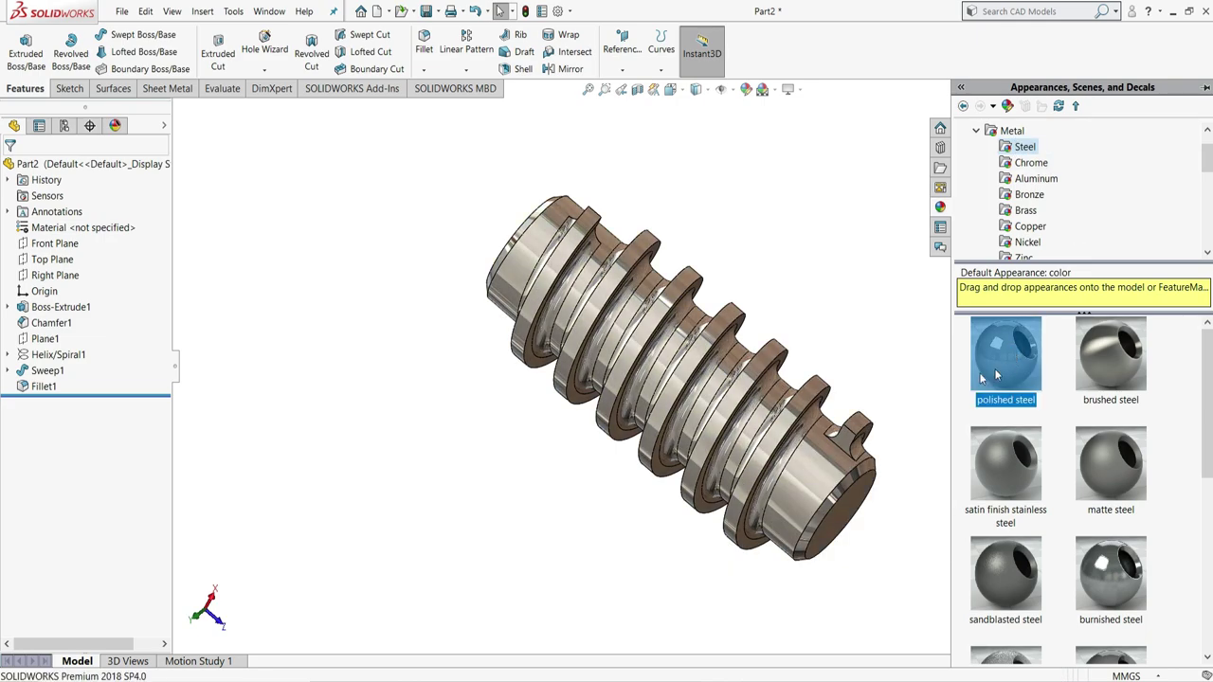